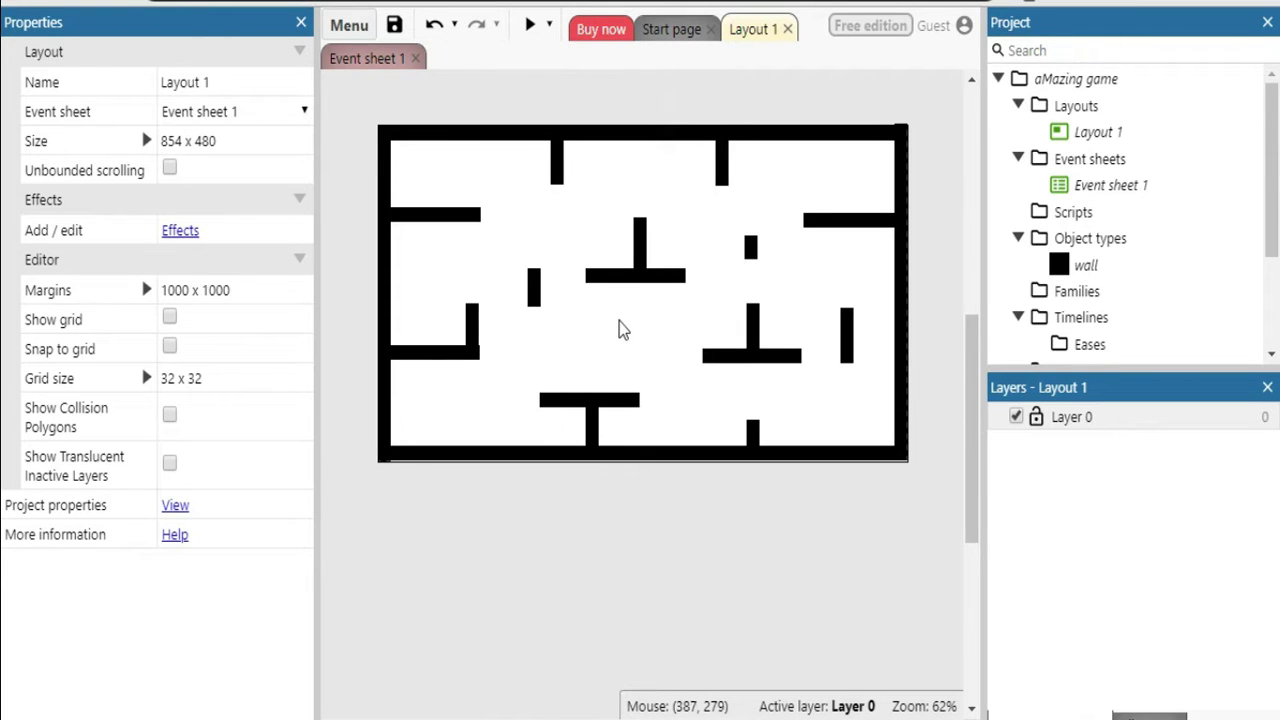
# Insert a new Sprite object named "player" in the open area near the middle of the maze layout.
pyautogui.rightClick(619, 321)
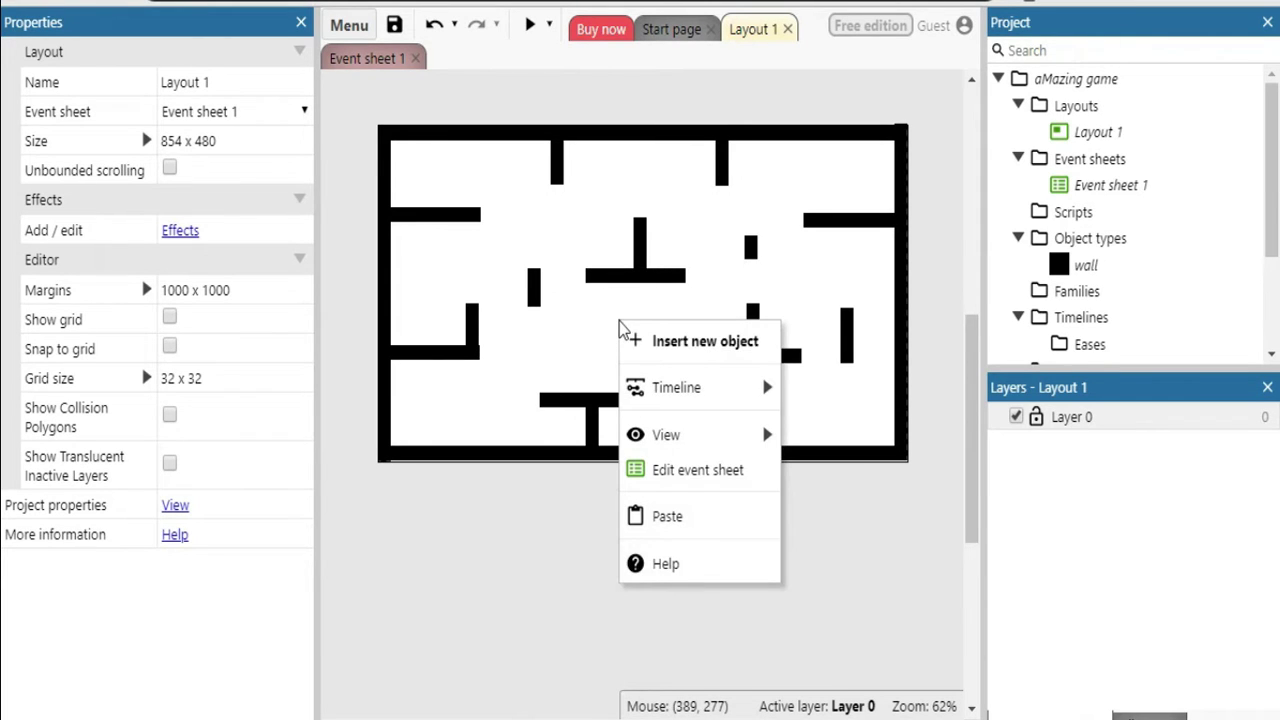
pyautogui.click(676, 344)
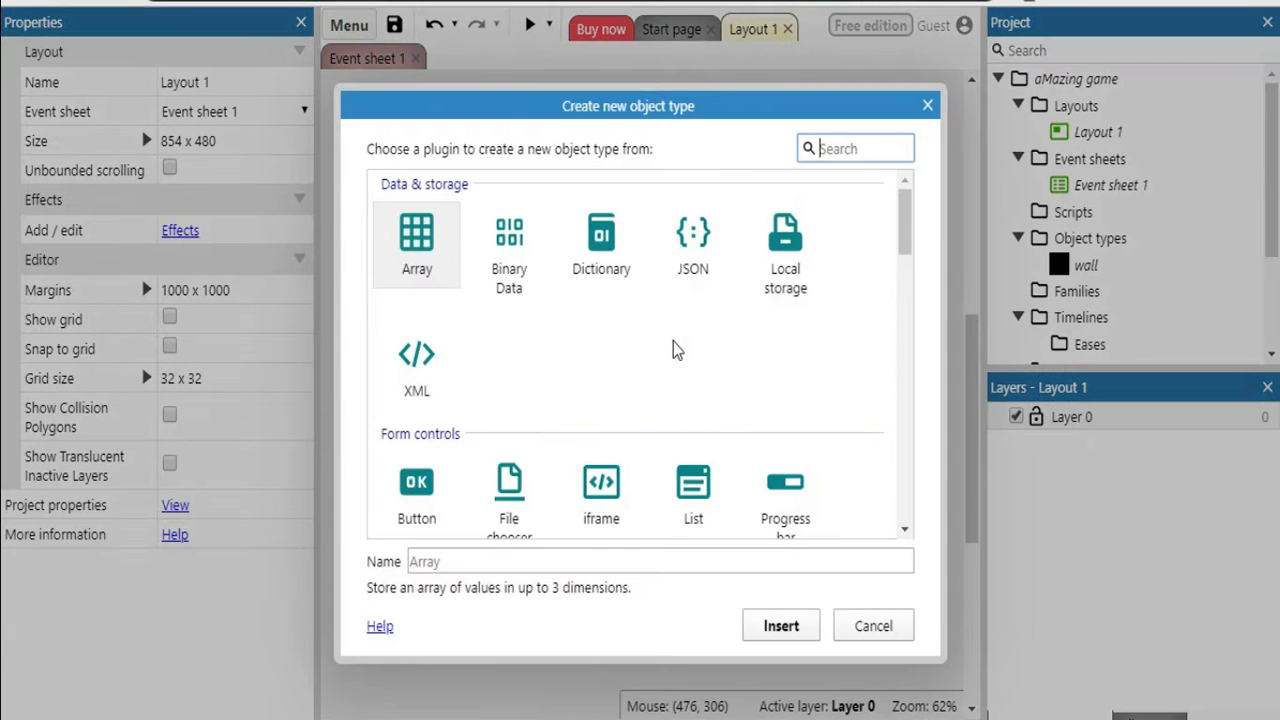
pyautogui.scroll(-5, 644, 388)
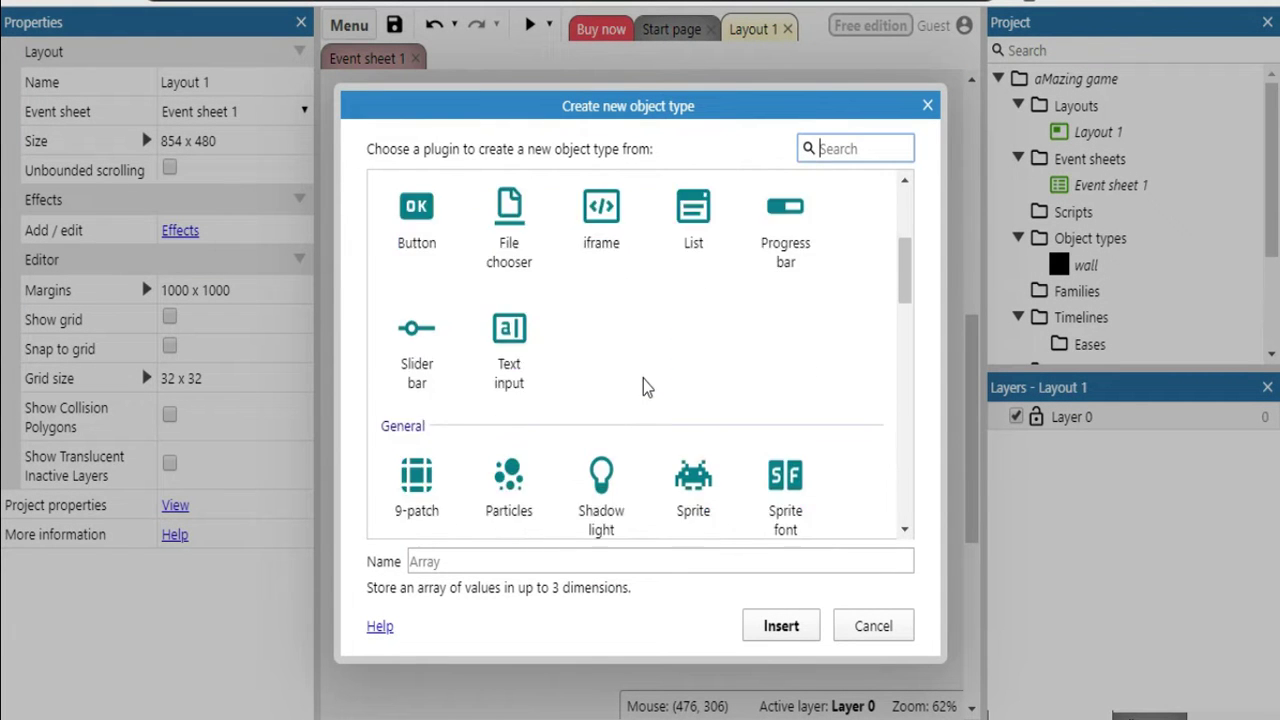
pyautogui.scroll(-2, 660, 302)
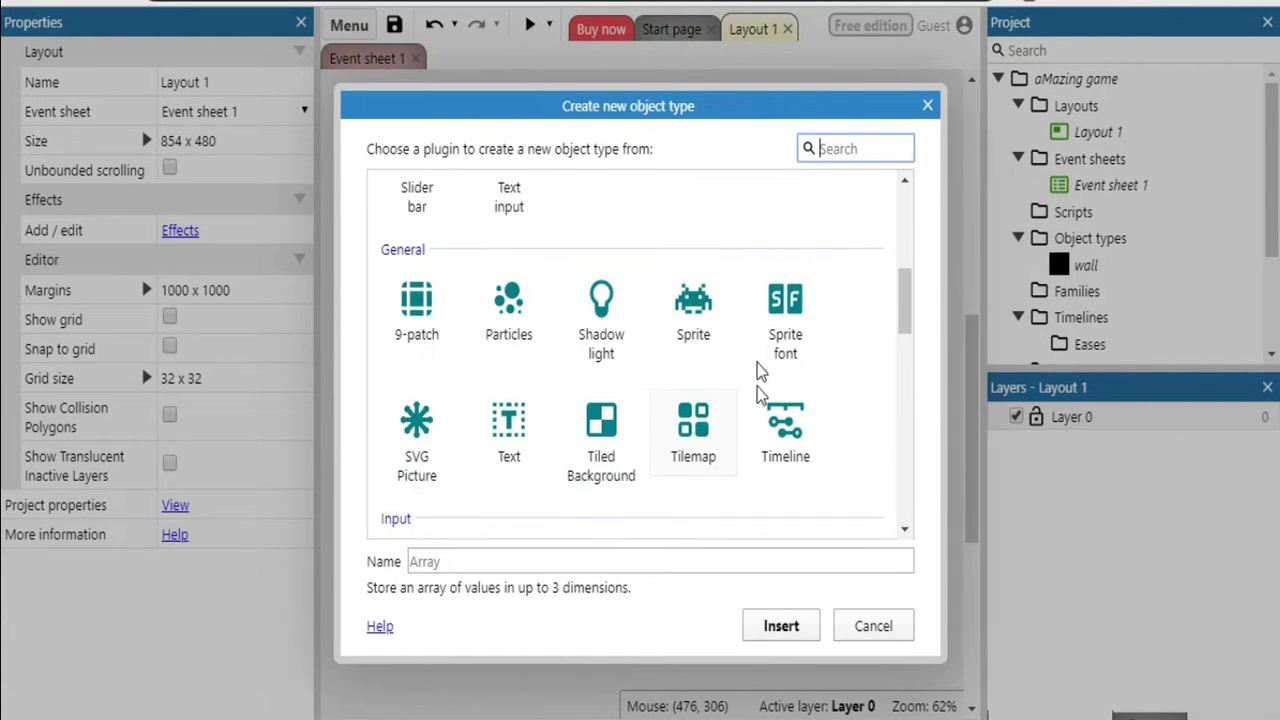
pyautogui.click(696, 312)
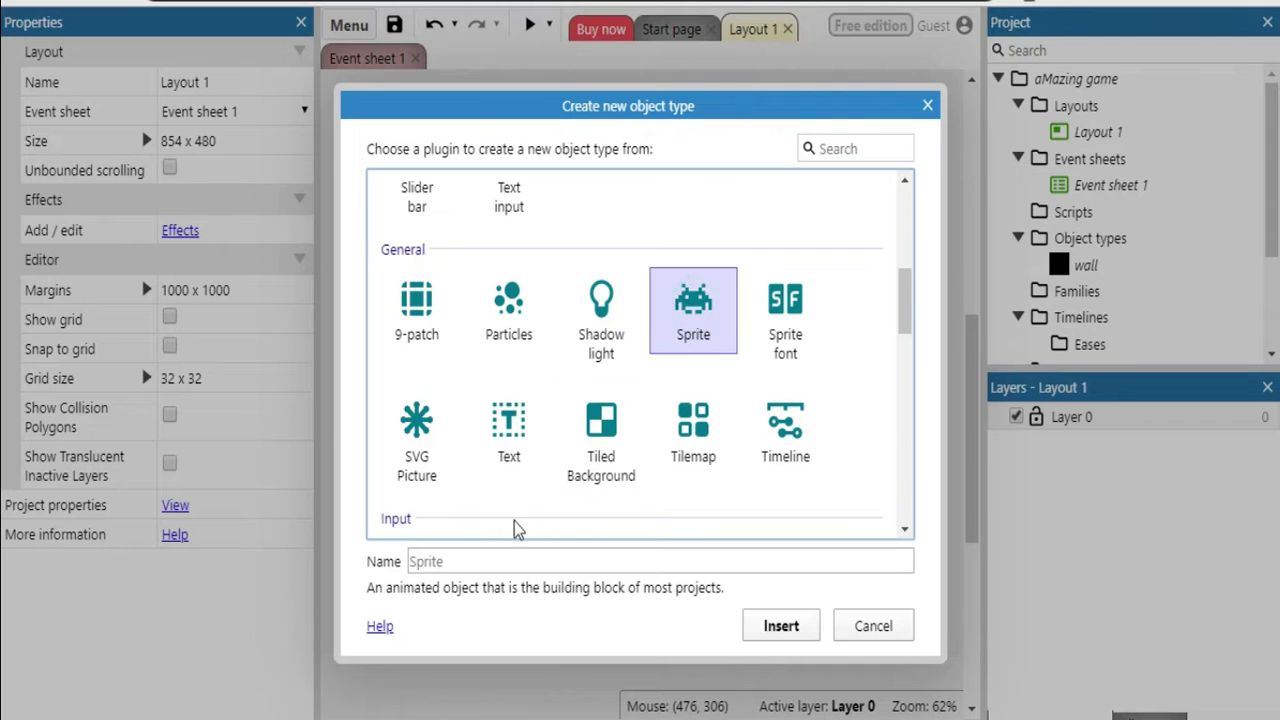
pyautogui.click(410, 561)
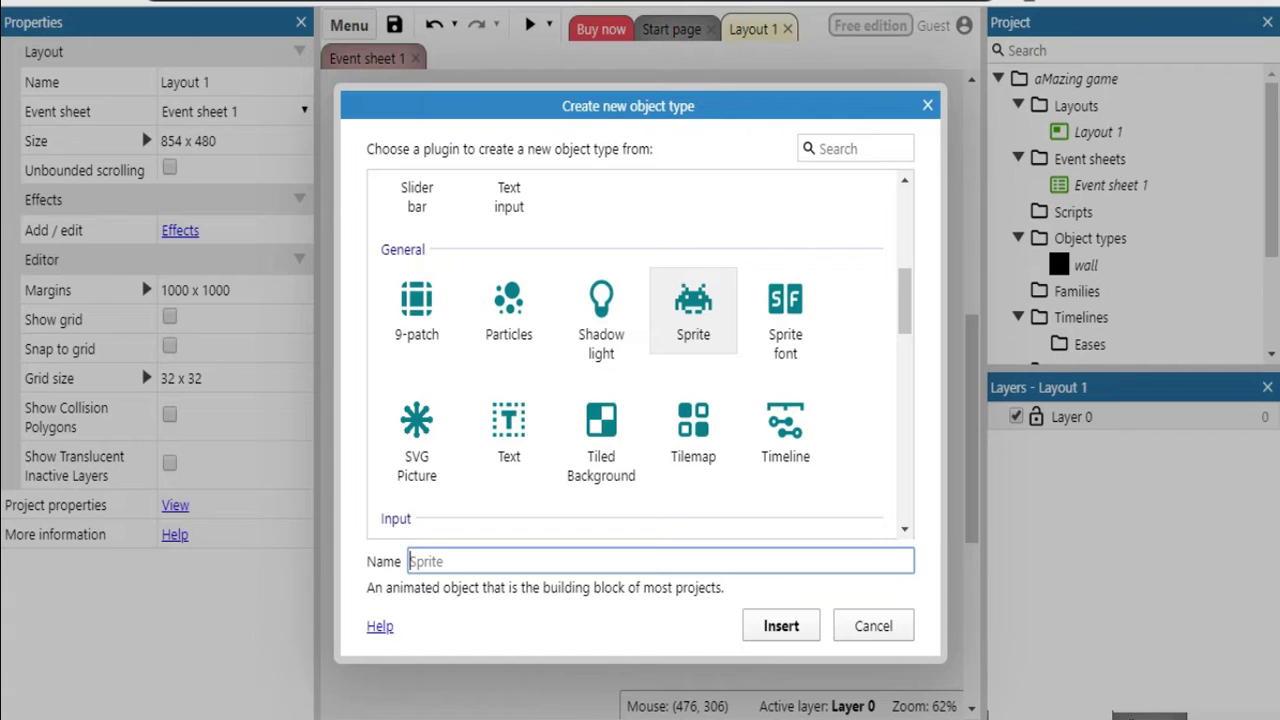
pyautogui.write('pl')
pyautogui.click(784, 625)
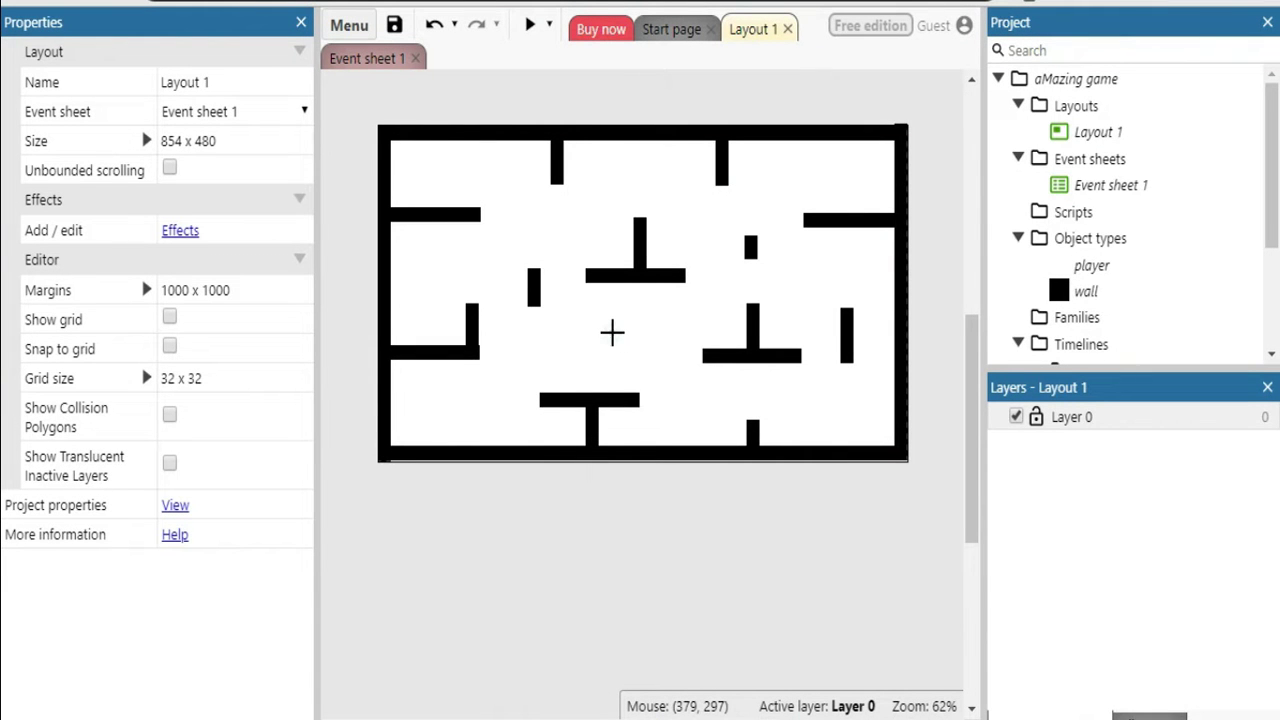
pyautogui.click(612, 333)
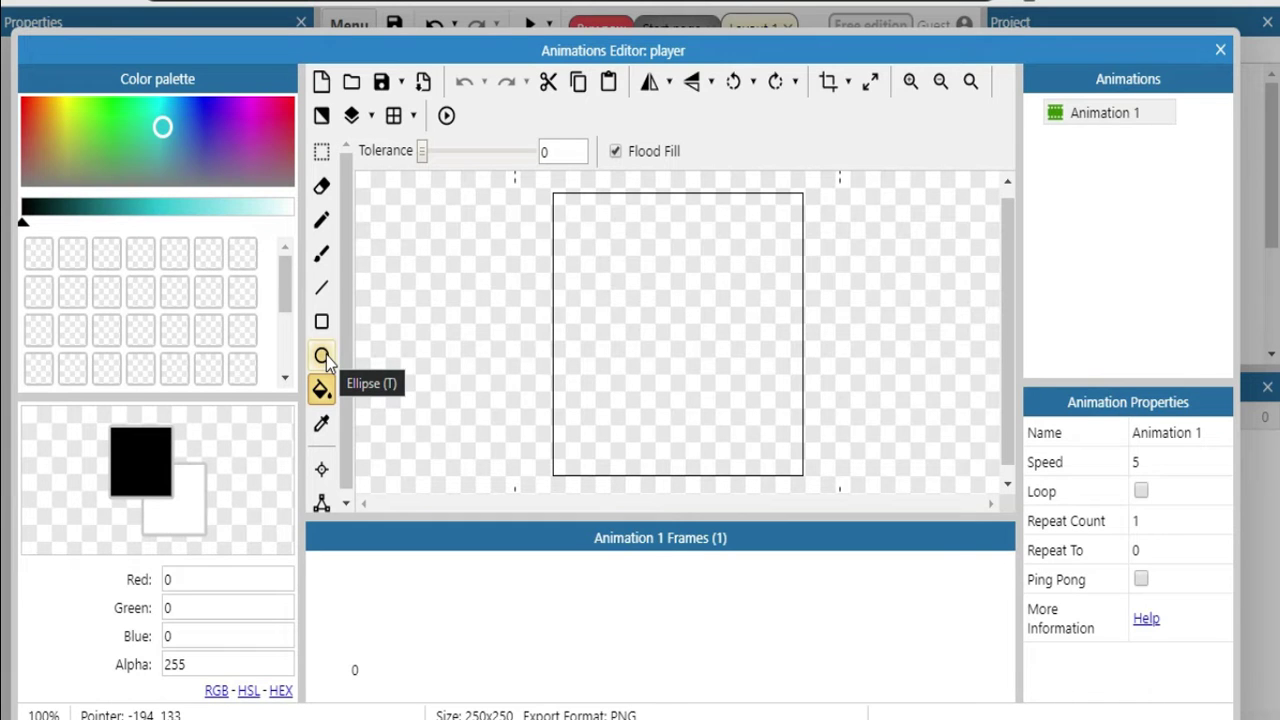
# Paint a solid red circle (RGB 212, 33, 6) as the body near the canvas centre with a size 76 brush.
pyautogui.click(322, 258)
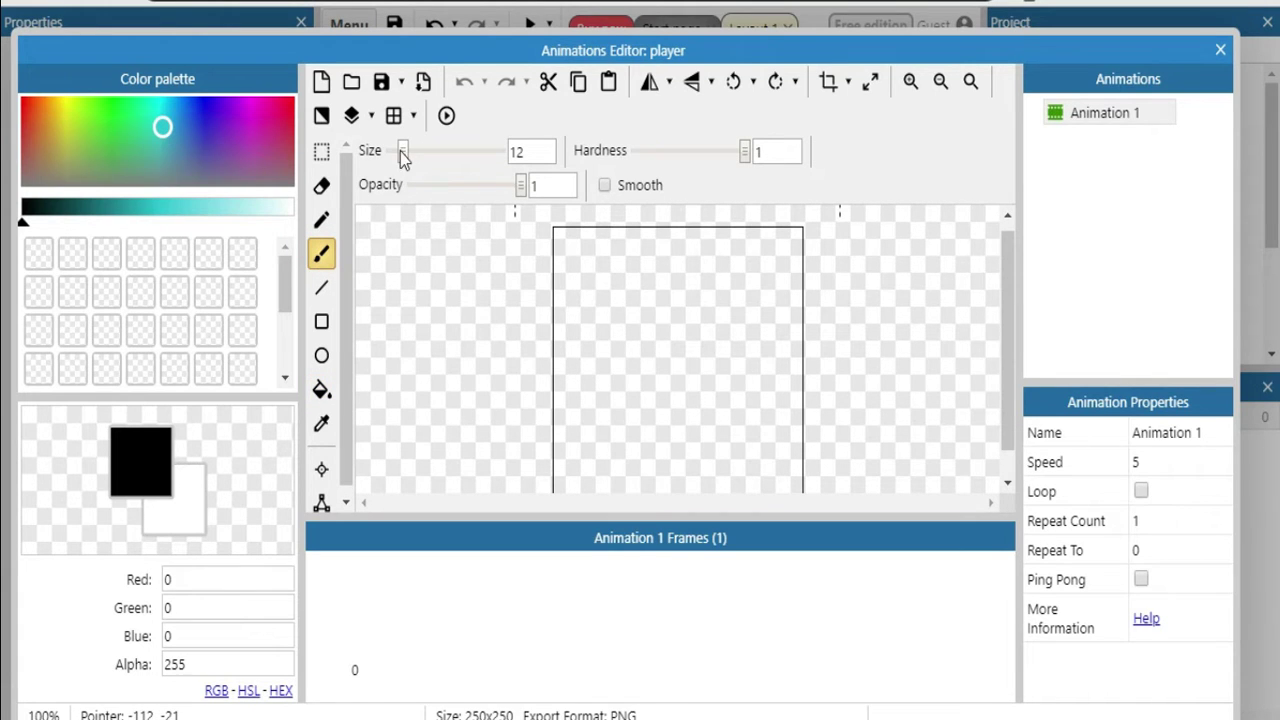
pyautogui.moveTo(402, 155); pyautogui.dragTo(415, 155)
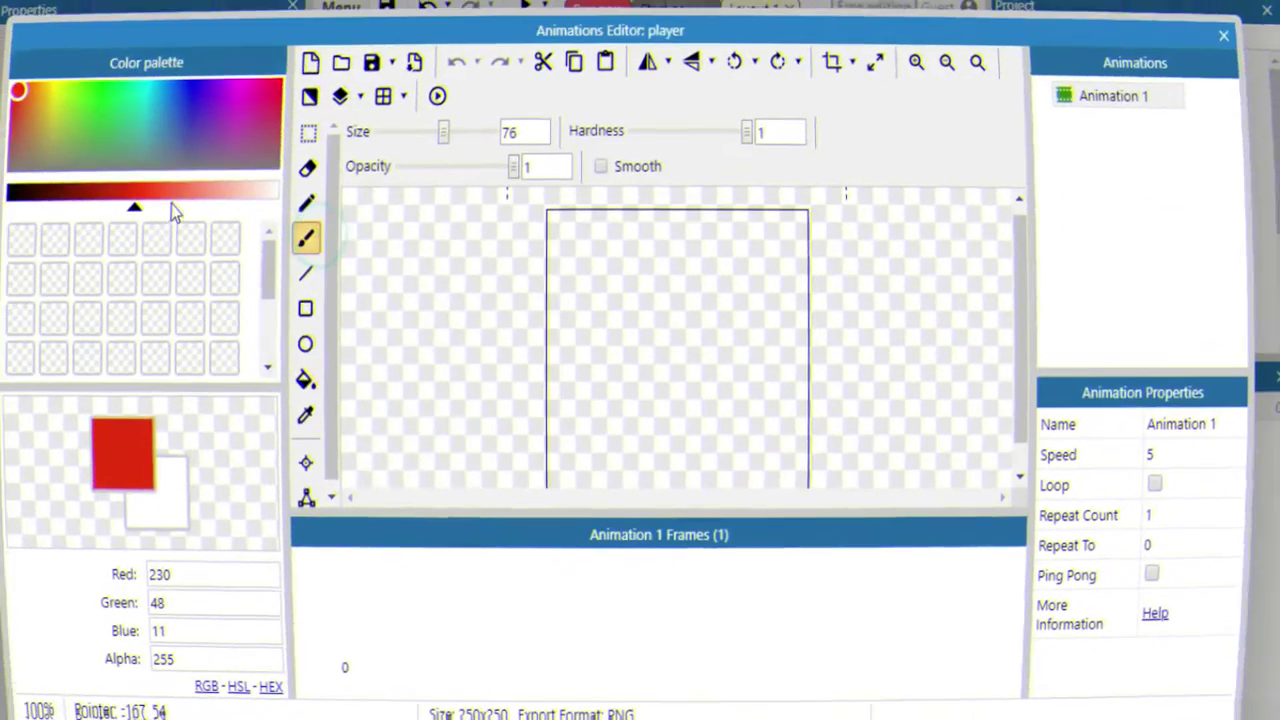
pyautogui.click(181, 208)
pyautogui.click(103, 208)
pyautogui.click(134, 208)
pyautogui.click(103, 208)
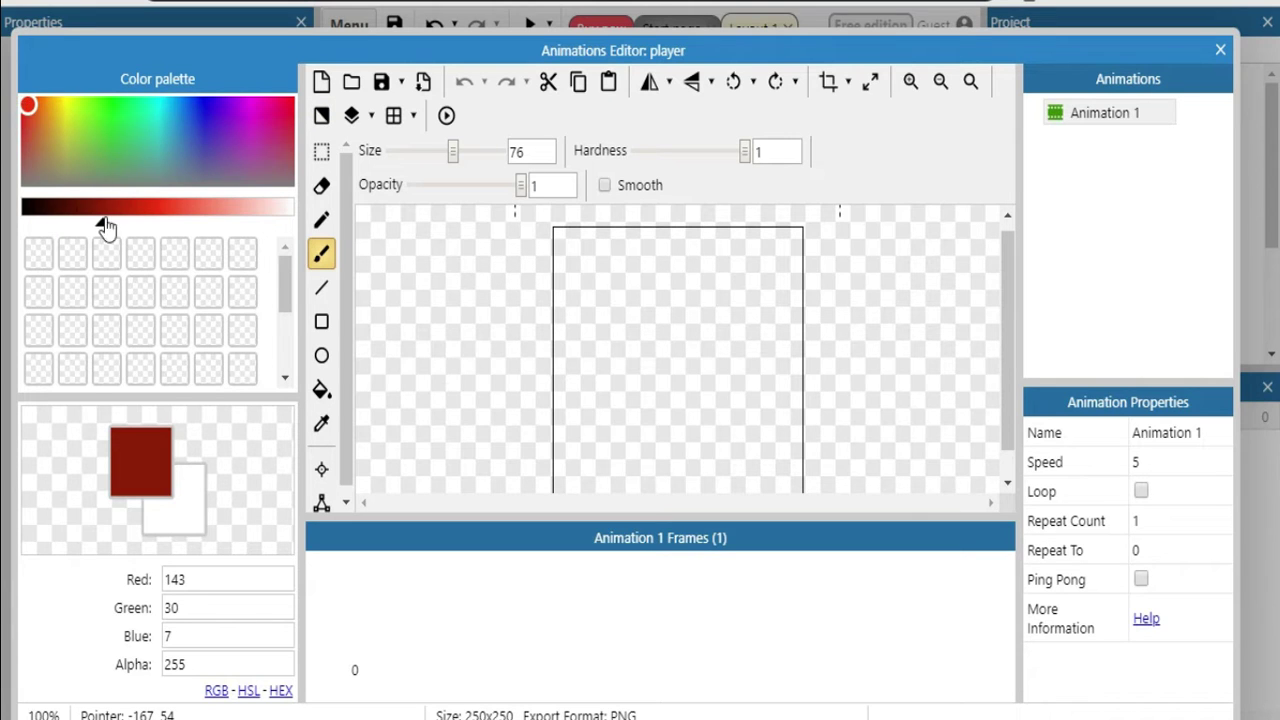
pyautogui.click(26, 101)
pyautogui.click(117, 210)
pyautogui.click(125, 209)
pyautogui.click(135, 210)
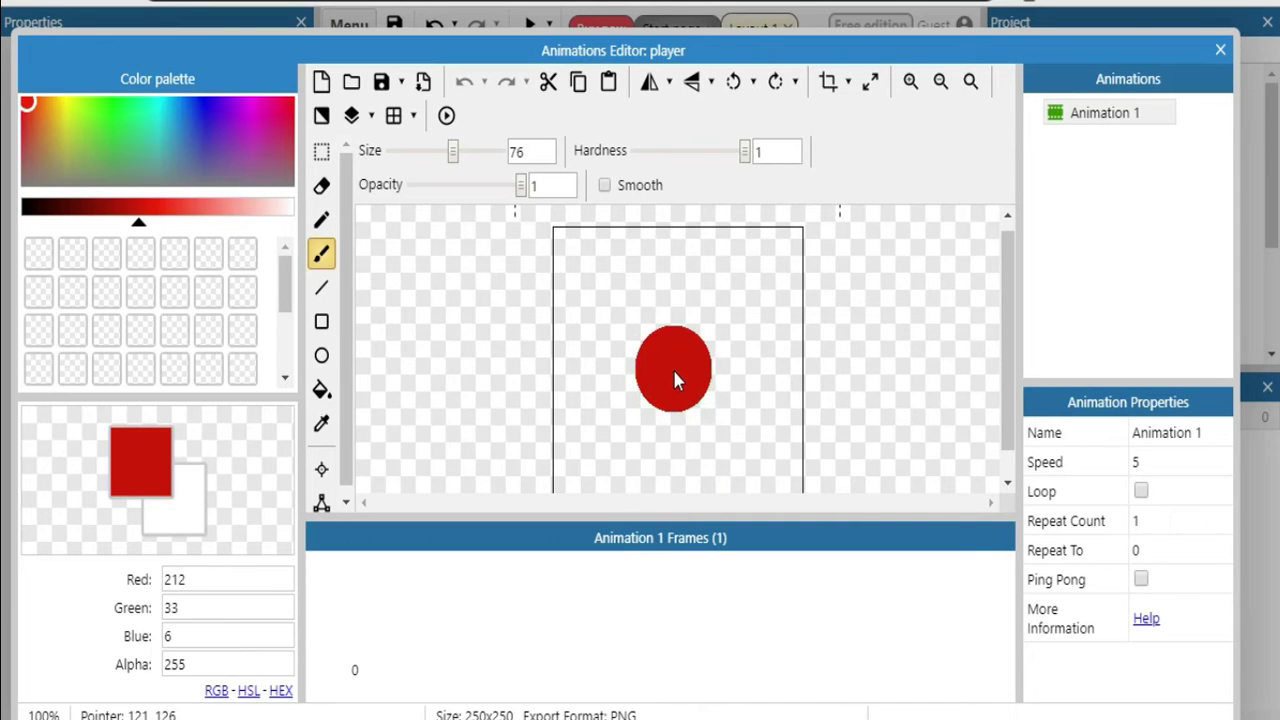
pyautogui.click(672, 367)
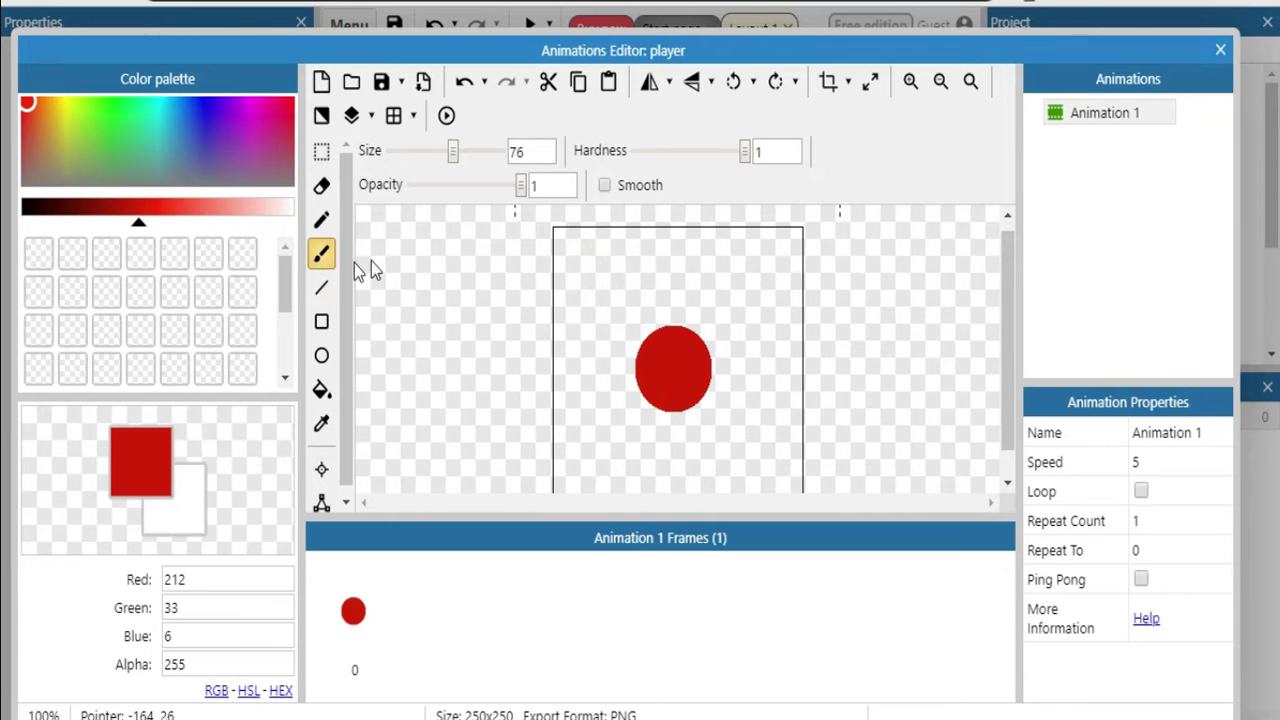
# Paint two black eyes, one above the other, on the red body's right edge with a size 23 brush.
pyautogui.click(134, 222)
pyautogui.moveTo(134, 222); pyautogui.dragTo(22, 222)
pyautogui.click(609, 298)
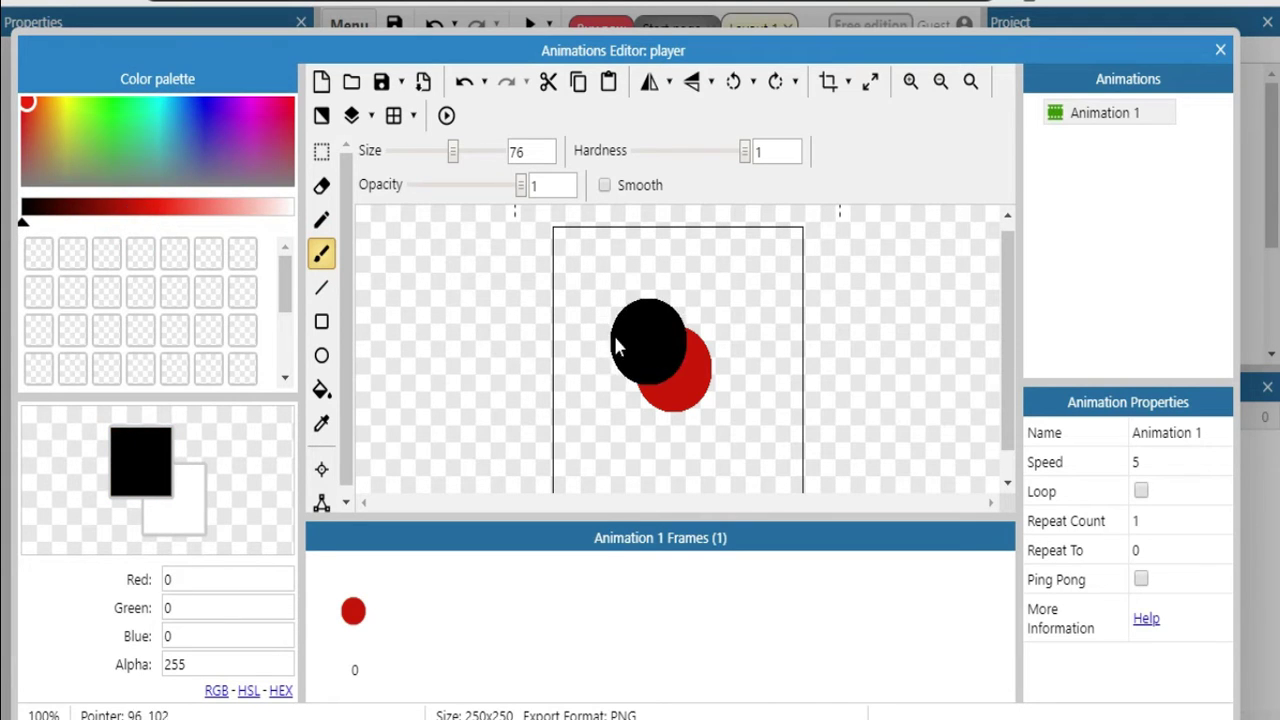
pyautogui.moveTo(450, 156)
pyautogui.mouseDown()
pyautogui.moveTo(399, 157)
pyautogui.moveTo(414, 157)
pyautogui.mouseUp()
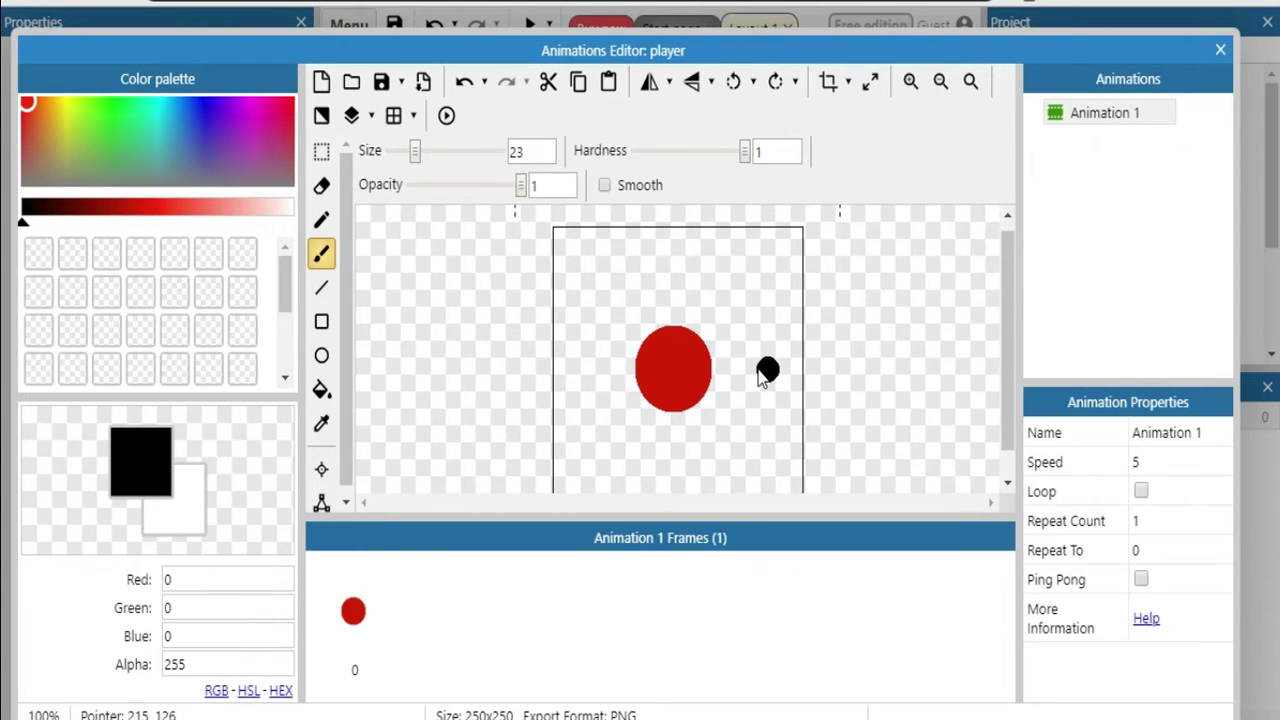
pyautogui.click(705, 358)
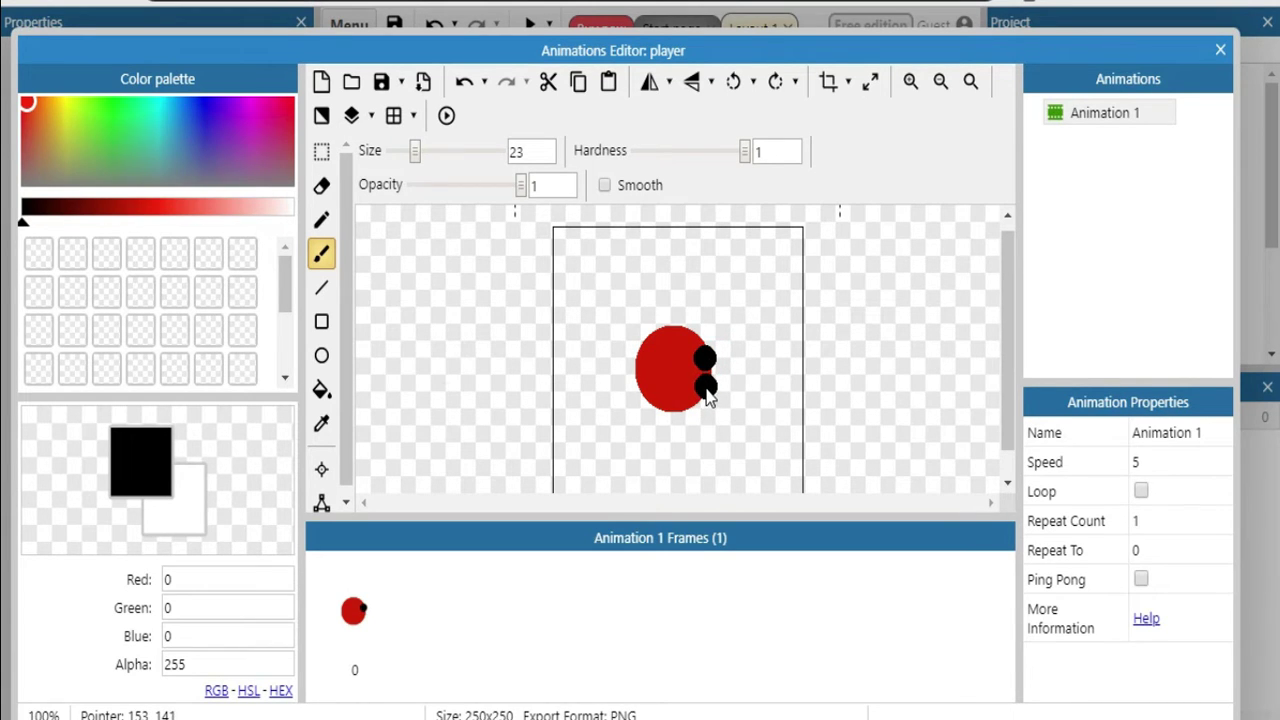
pyautogui.click(705, 388)
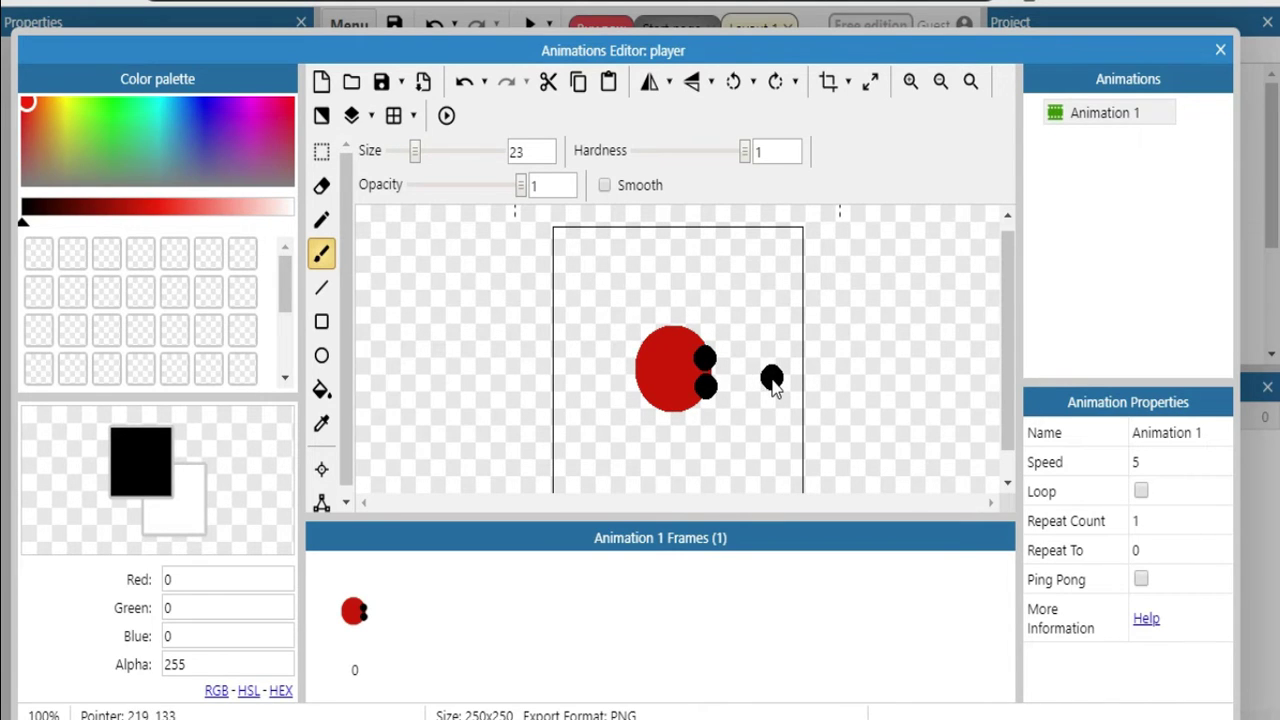
# Paint five black spots spread over the red body with a size 10 brush.
pyautogui.moveTo(413, 155); pyautogui.dragTo(400, 156)
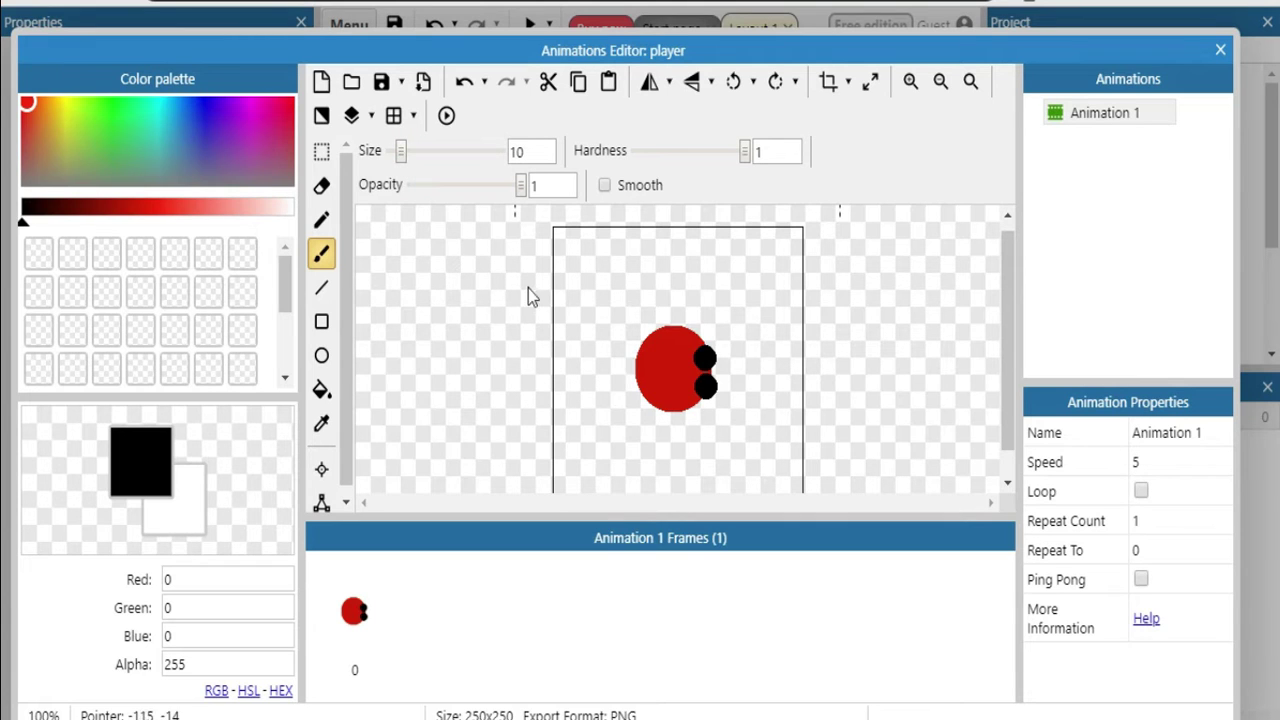
pyautogui.click(672, 343)
pyautogui.click(680, 366)
pyautogui.click(660, 393)
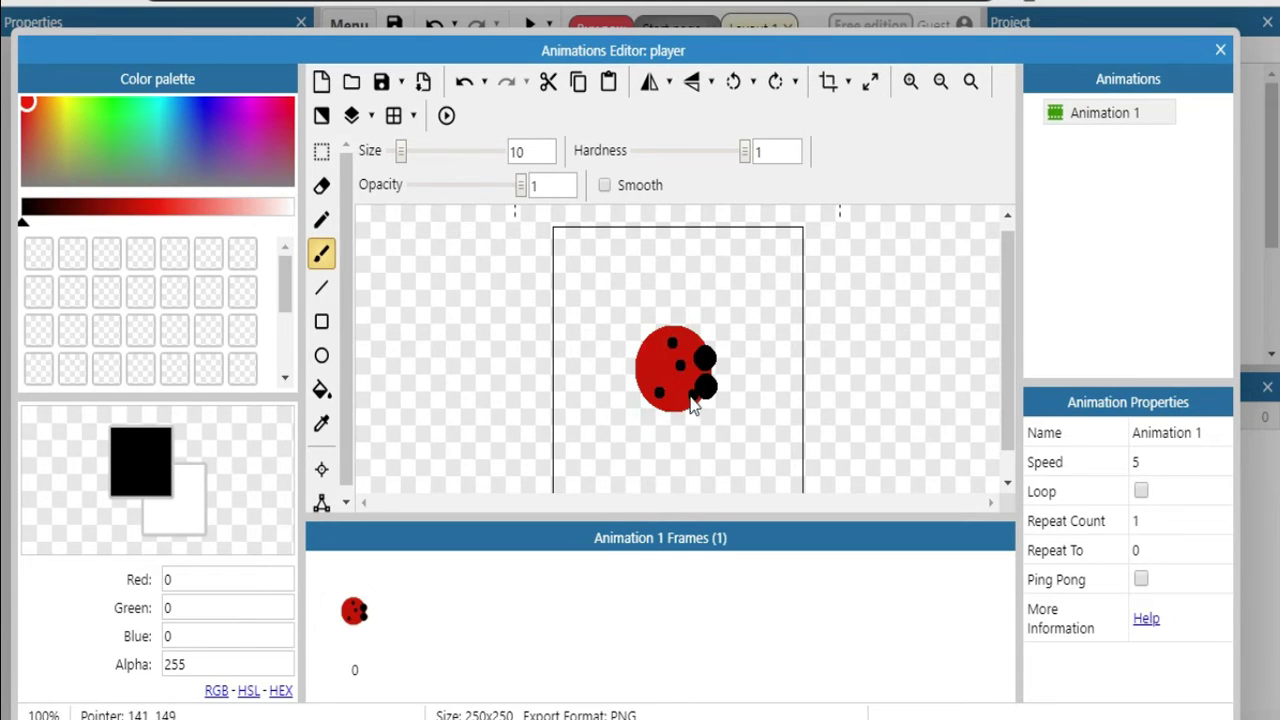
pyautogui.click(684, 393)
pyautogui.click(651, 362)
# Reduce the brush size further and add four tiny black dots between the spots on the body.
pyautogui.moveTo(403, 156); pyautogui.dragTo(399, 156)
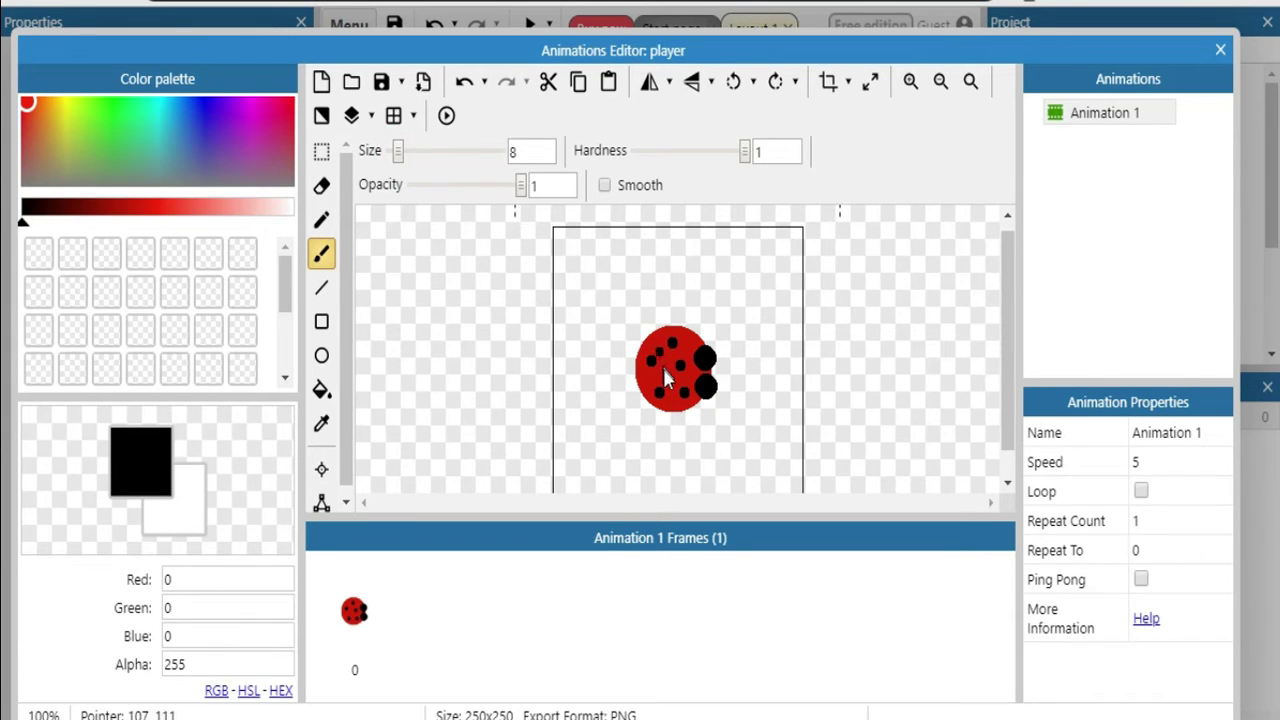
pyautogui.moveTo(394, 154); pyautogui.dragTo(391, 154)
pyautogui.click(650, 378)
pyautogui.click(686, 344)
pyautogui.click(692, 370)
pyautogui.click(674, 408)
# Add two larger black spots with a size 14 brush, one at the body's centre and one near its upper left.
pyautogui.click(395, 153)
pyautogui.moveTo(396, 157); pyautogui.dragTo(406, 157)
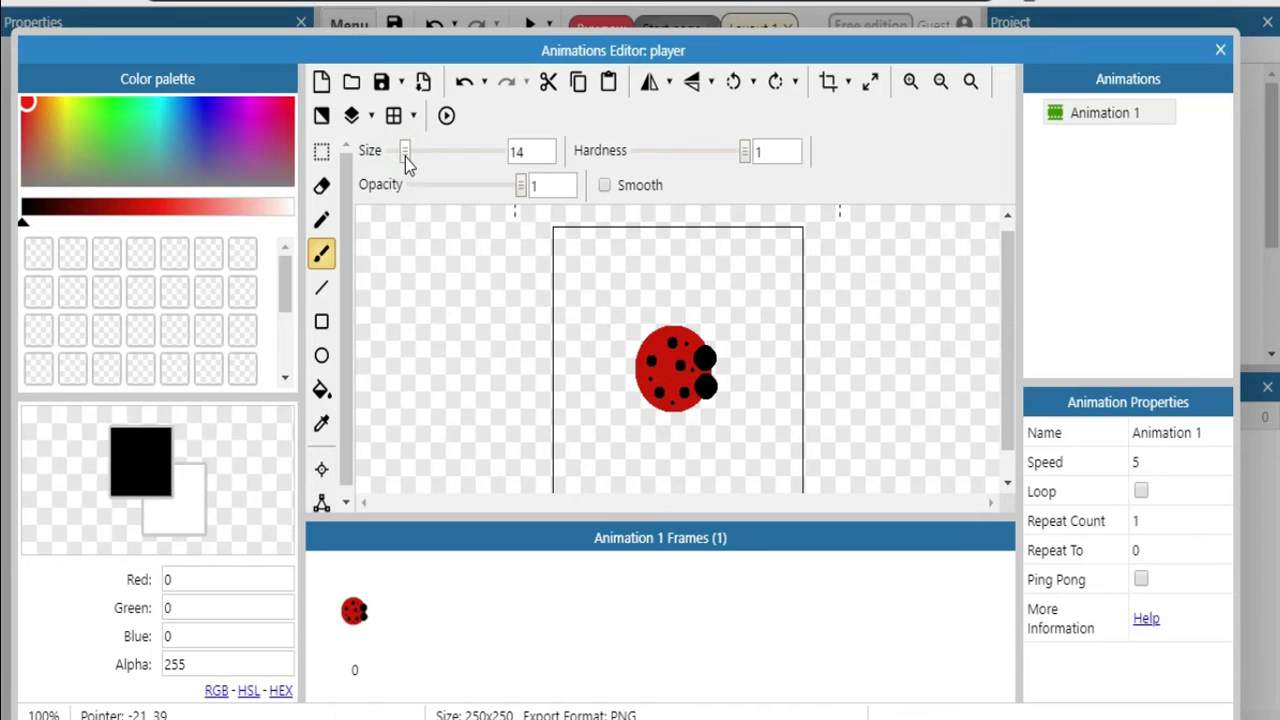
pyautogui.click(666, 373)
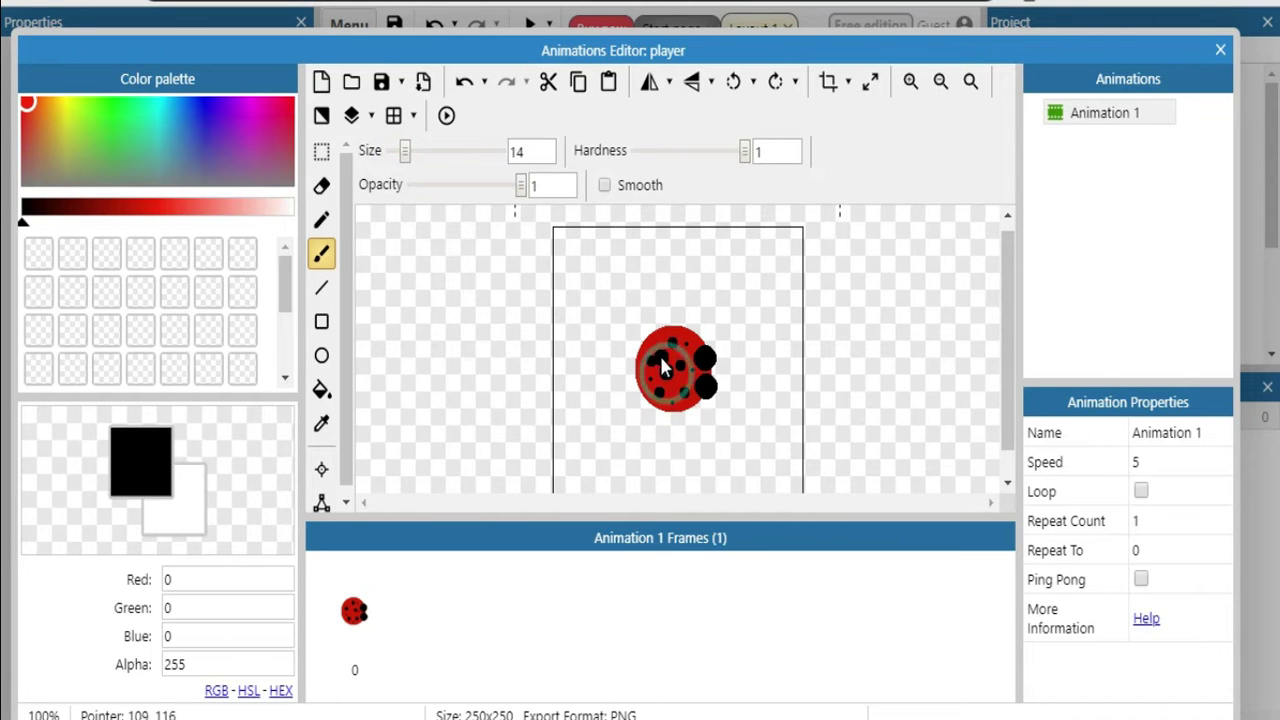
pyautogui.click(655, 344)
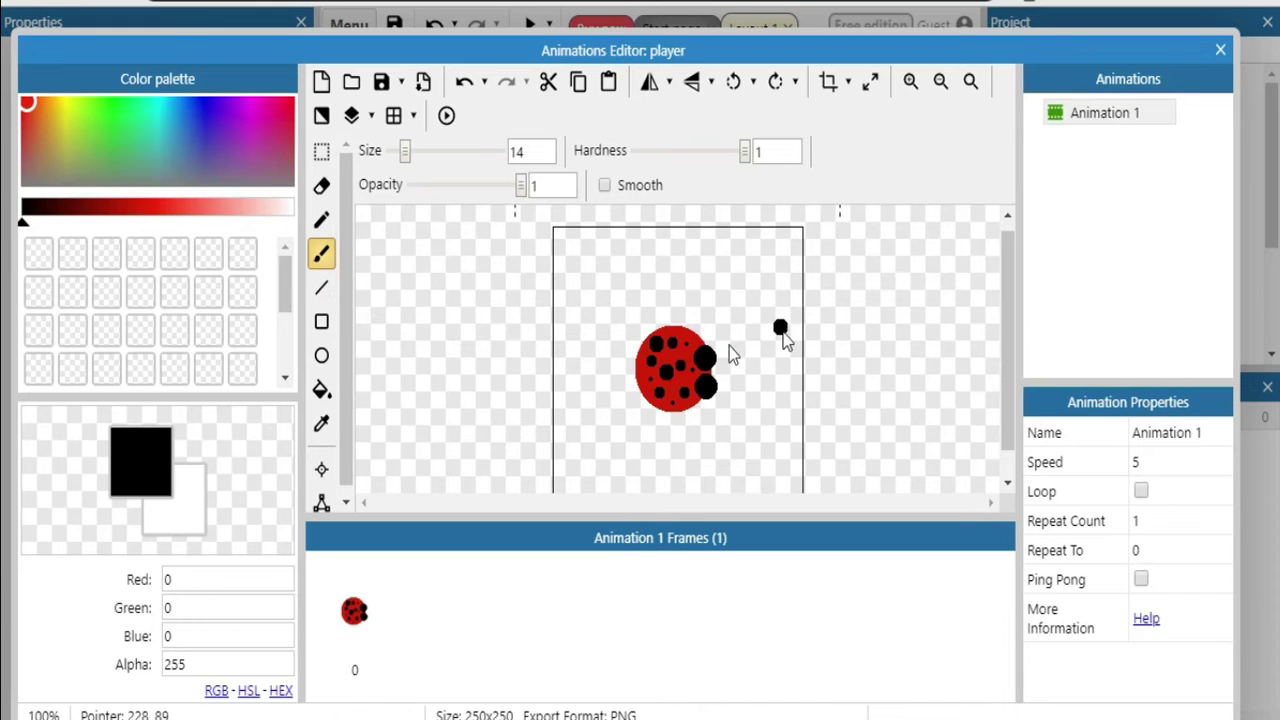
# Draw a black horizontal line about 71 px long at thickness 5 across the body's middle, and add tiny dots around it with a size 3 brush.
pyautogui.click(320, 288)
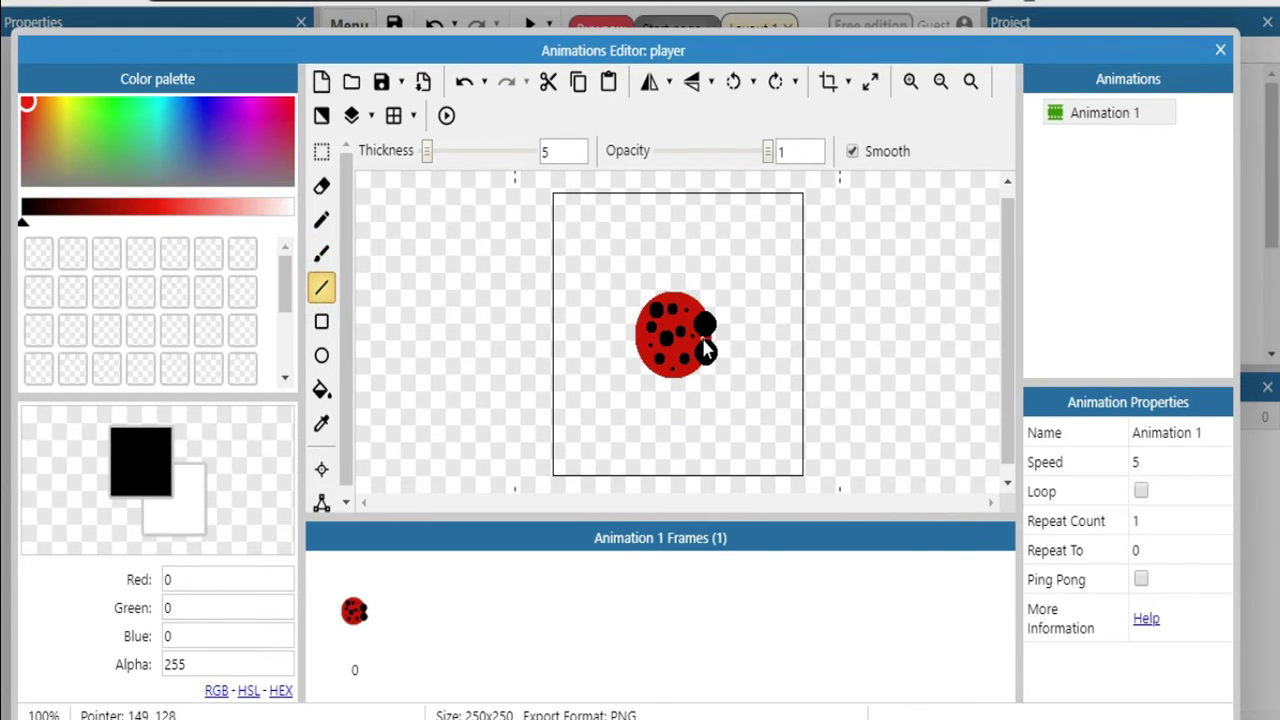
pyautogui.moveTo(706, 343); pyautogui.dragTo(637, 341)
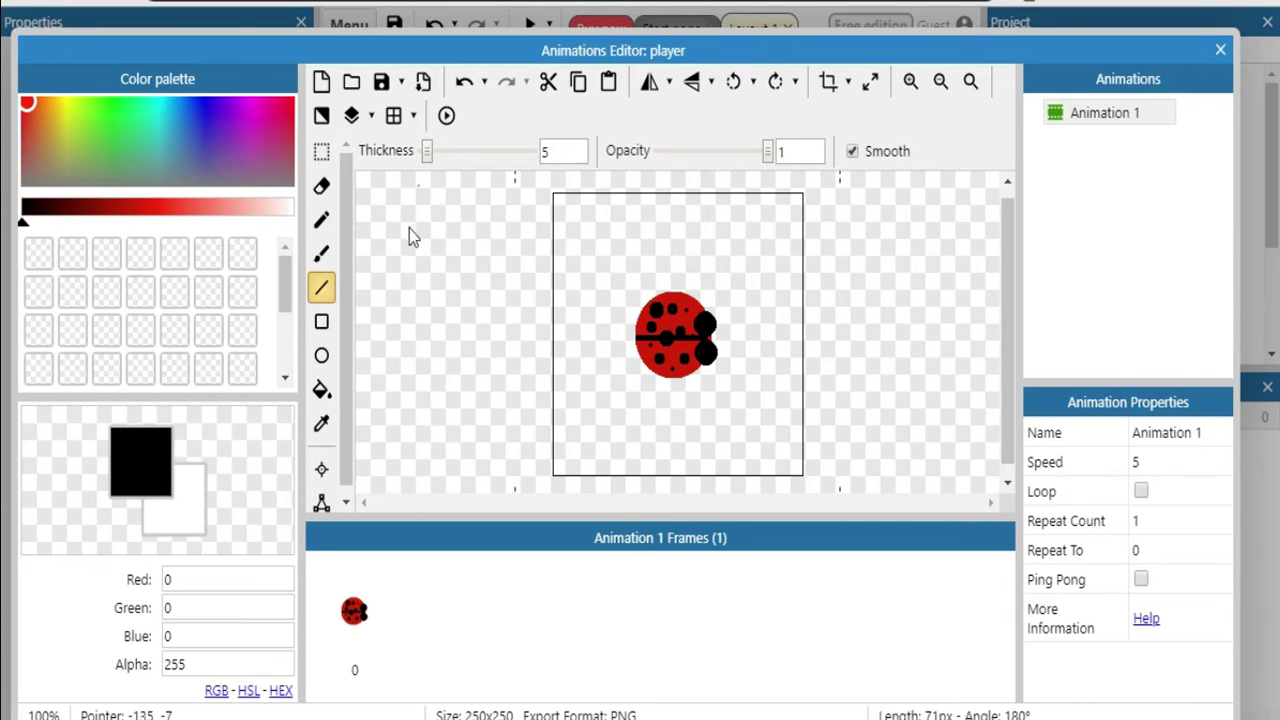
pyautogui.click(321, 253)
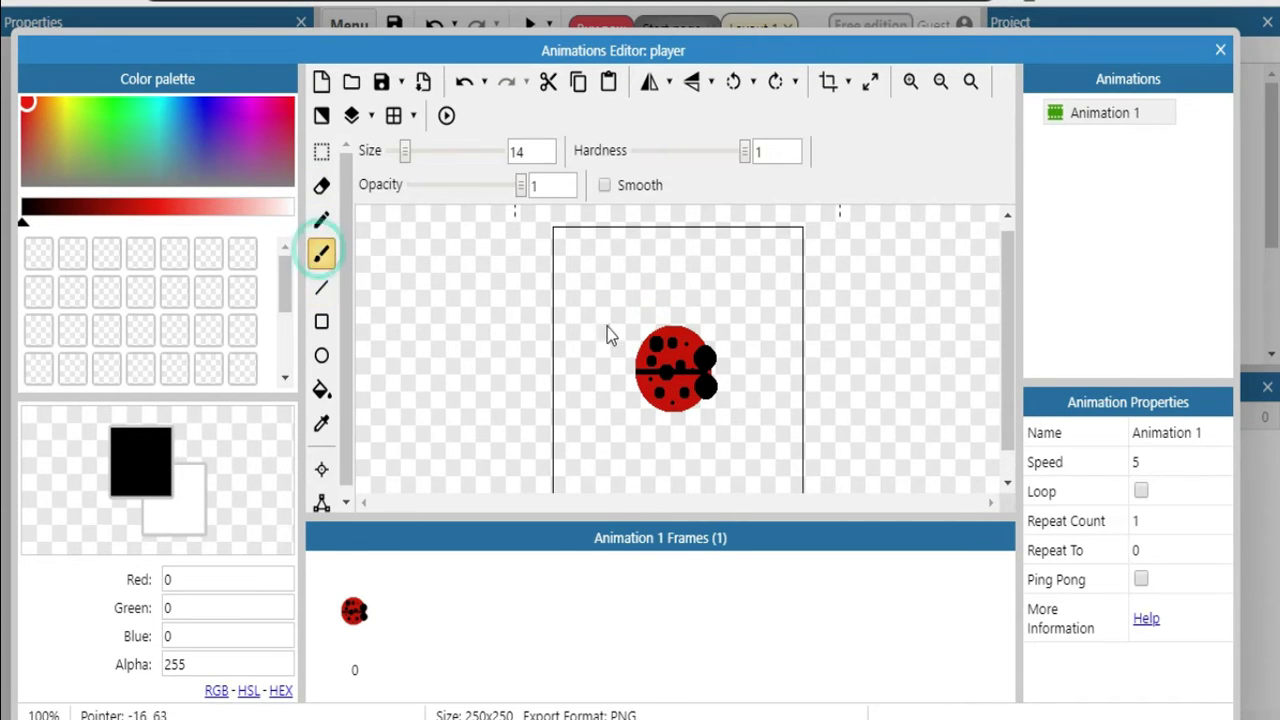
pyautogui.moveTo(397, 160); pyautogui.dragTo(393, 158)
pyautogui.click(673, 356)
pyautogui.click(673, 385)
pyautogui.click(685, 381)
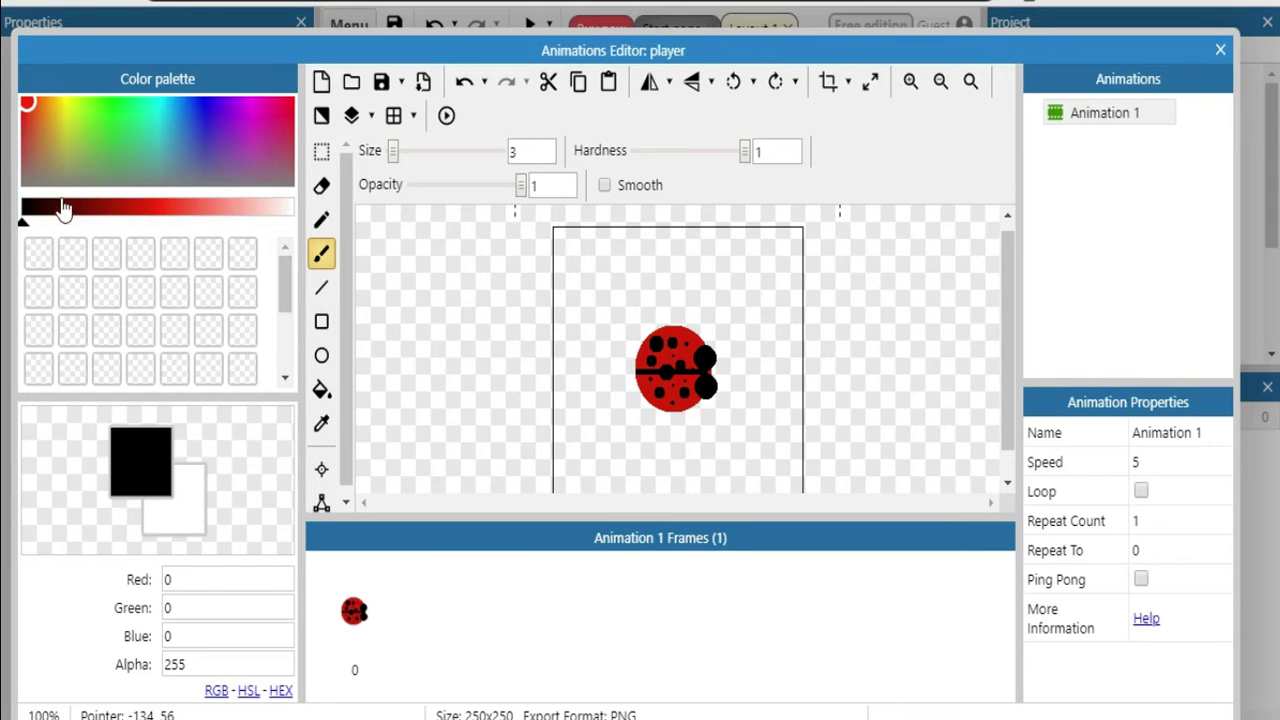
# Paint a white pupil (RGB 255, 255, 255) inside each black eye with a size 12 brush.
pyautogui.moveTo(32, 222); pyautogui.dragTo(286, 257)
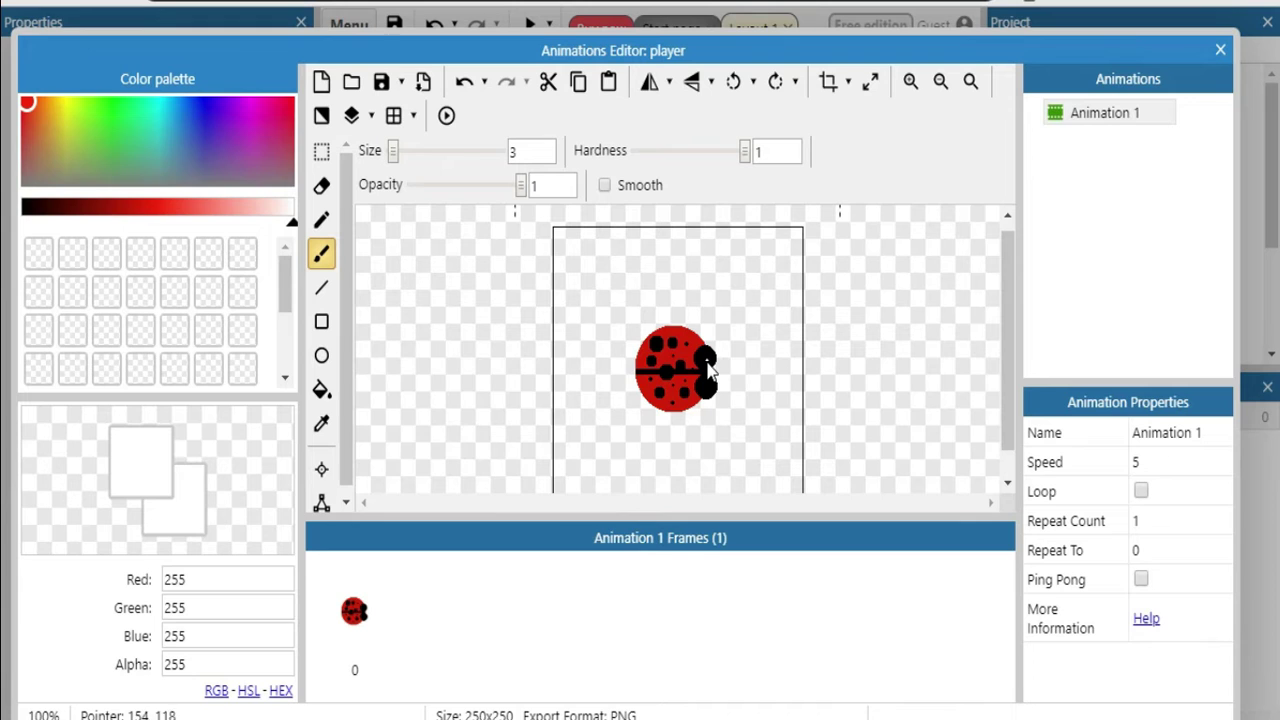
pyautogui.click(404, 155)
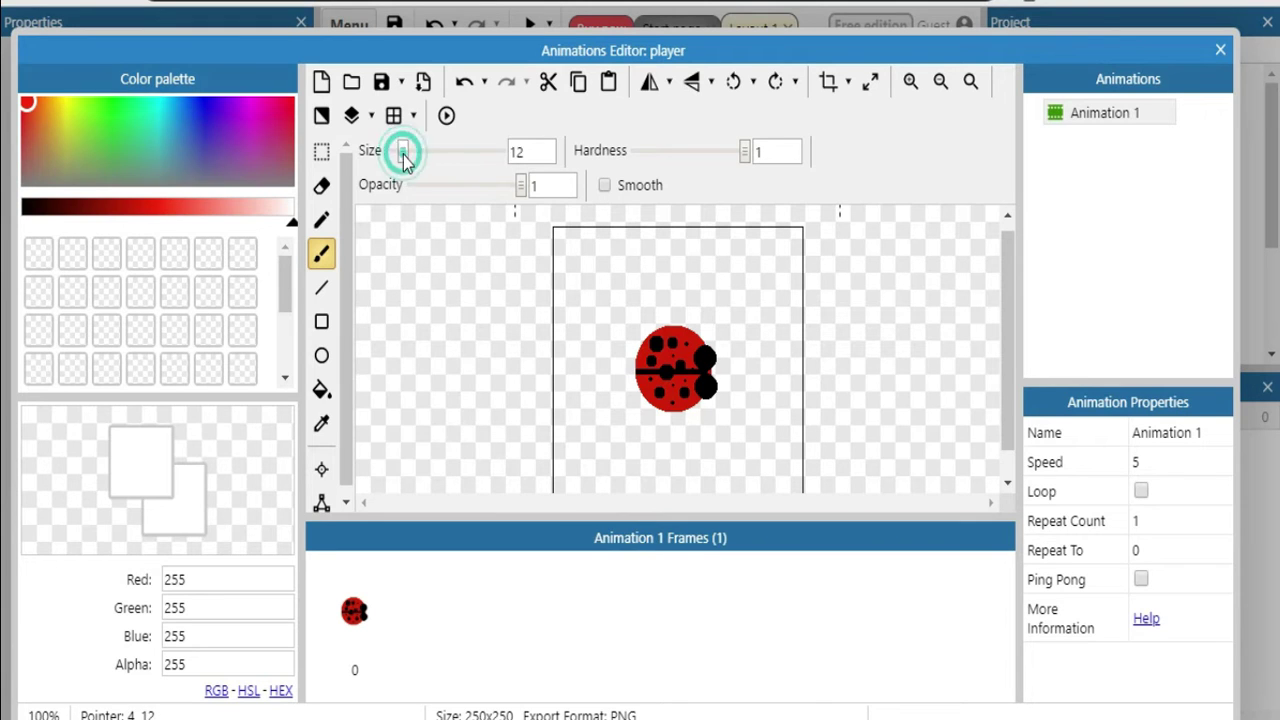
pyautogui.click(709, 359)
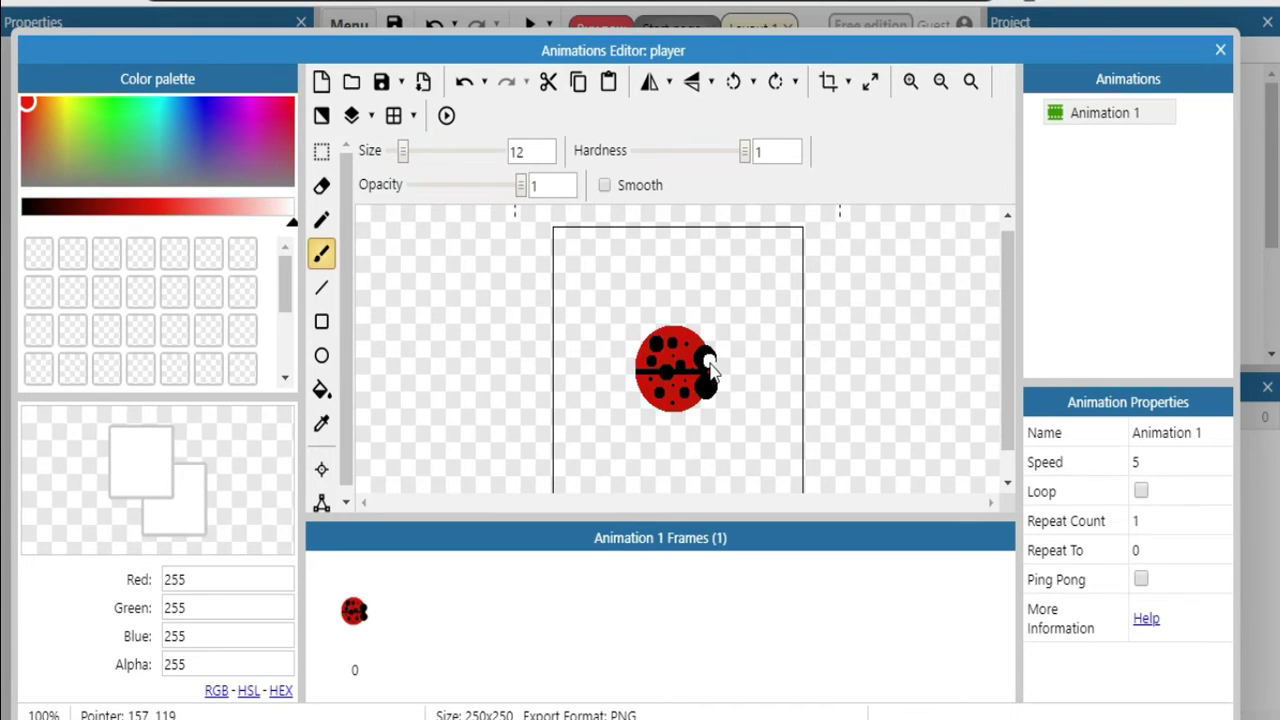
pyautogui.click(707, 388)
# Crop the player image to the drawn ladybug and move its origin point to X 39, Y 38.
pyautogui.moveTo(1006, 286); pyautogui.dragTo(1012, 311)
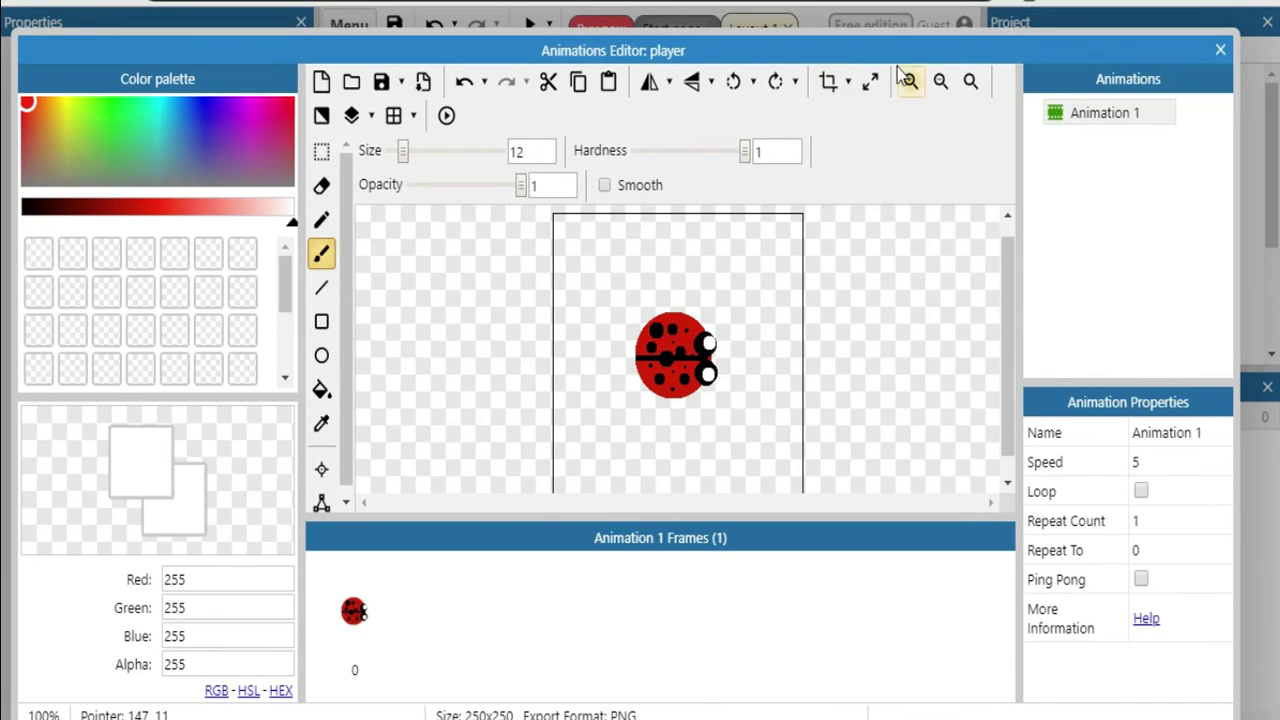
pyautogui.click(828, 81)
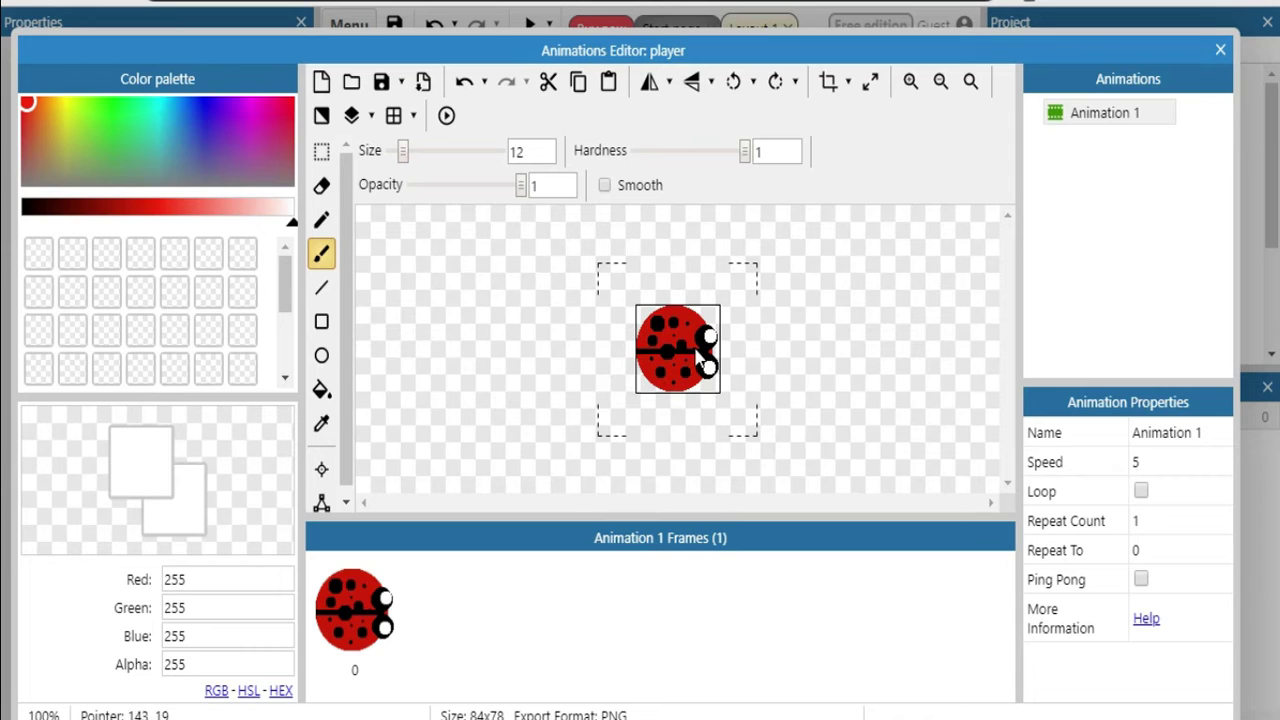
pyautogui.click(323, 470)
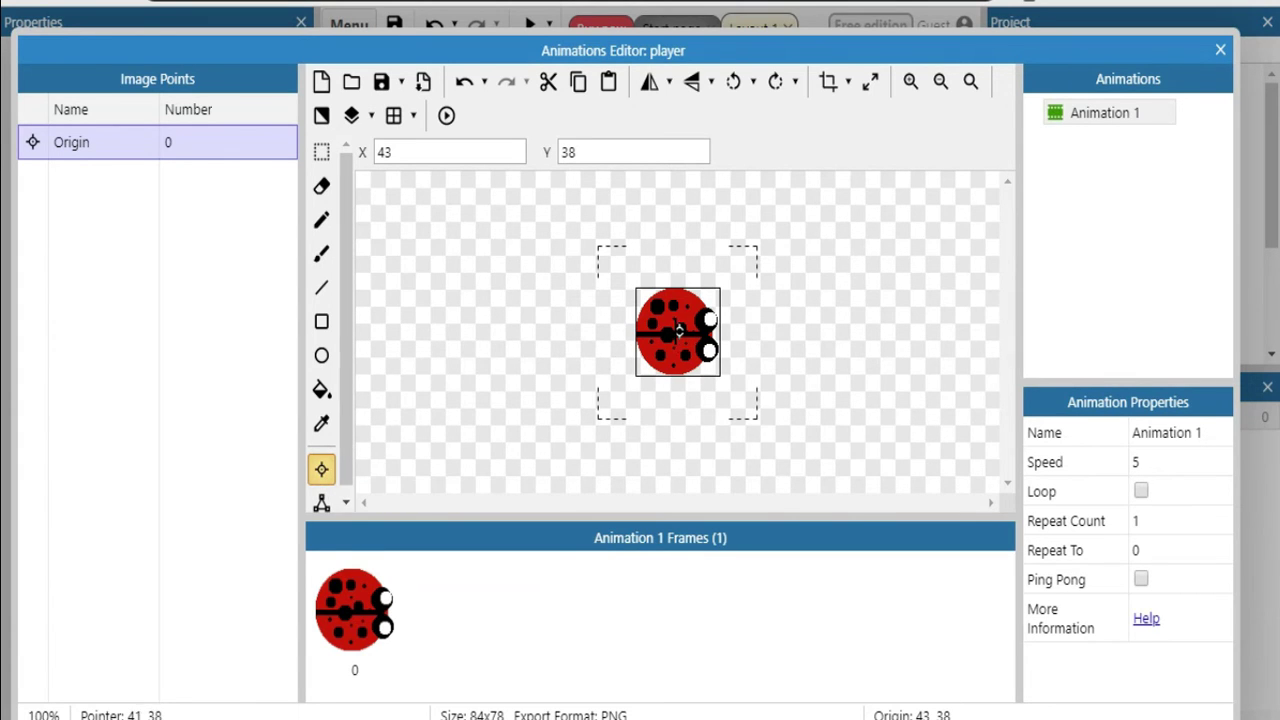
pyautogui.moveTo(679, 330); pyautogui.dragTo(675, 330)
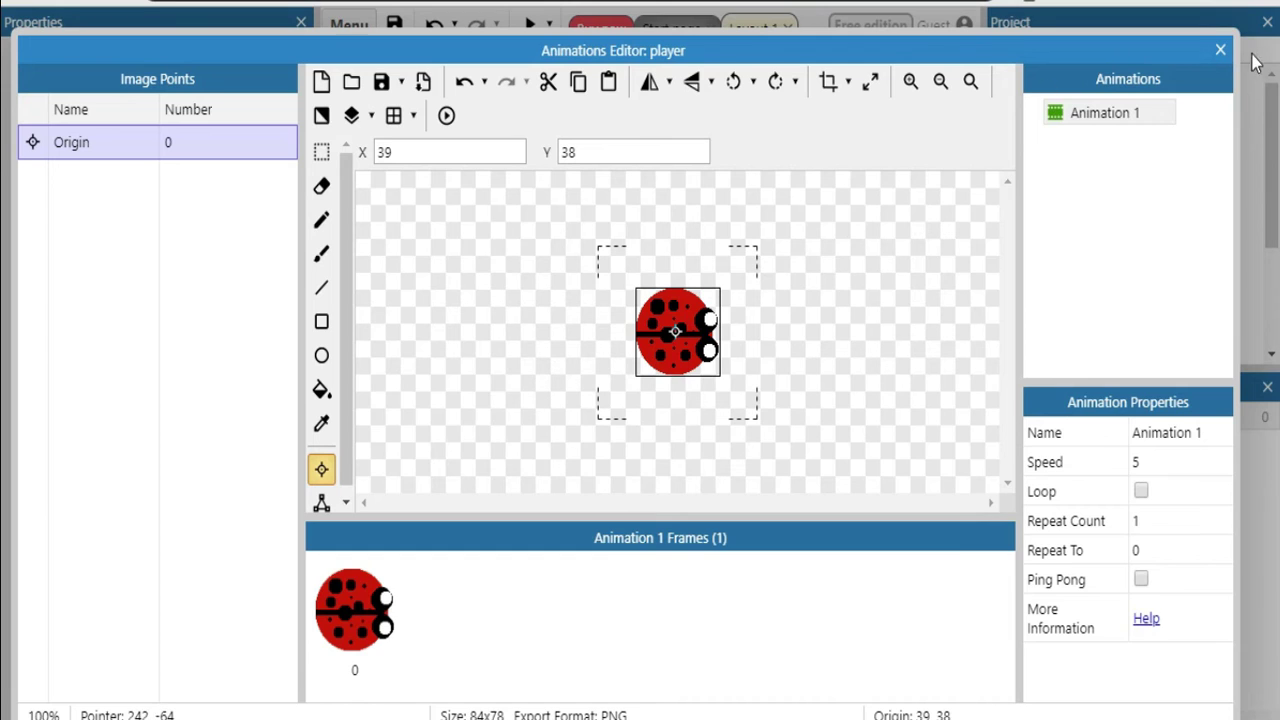
# Open the ladybug's collision polygon for editing and add a midpoint on each of its four sides.
pyautogui.moveTo(345, 413); pyautogui.dragTo(346, 477)
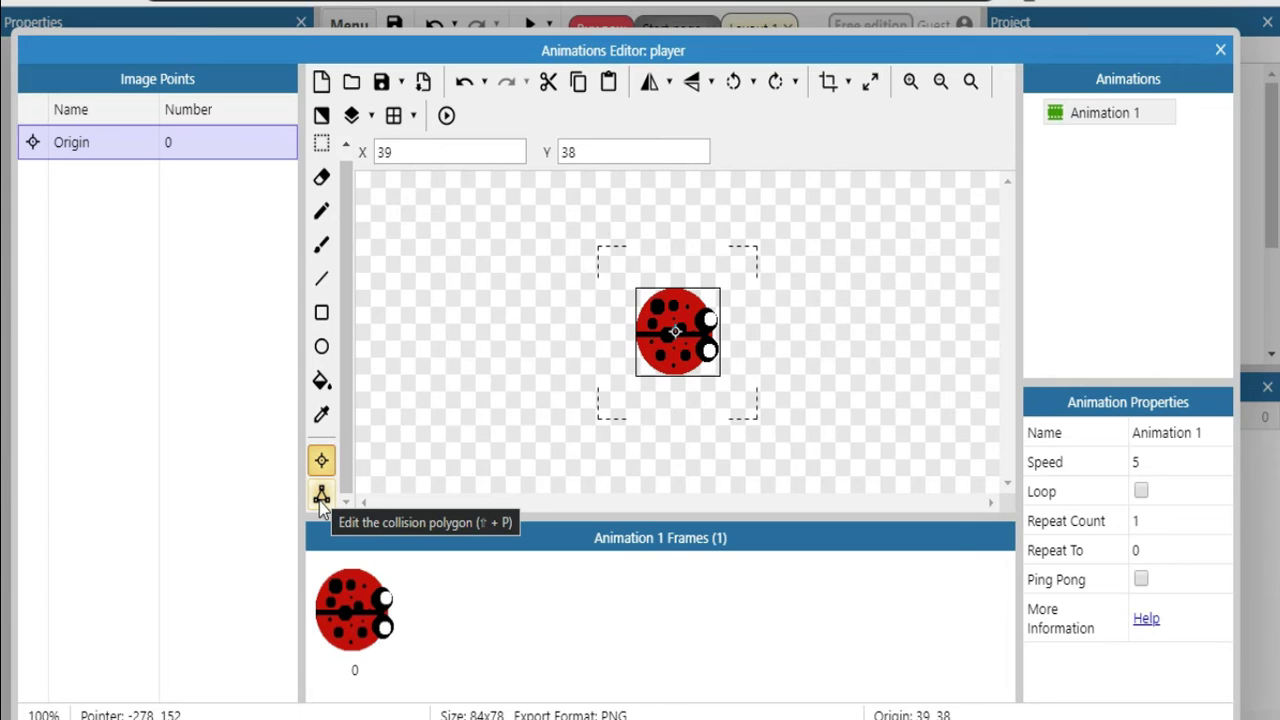
pyautogui.click(322, 497)
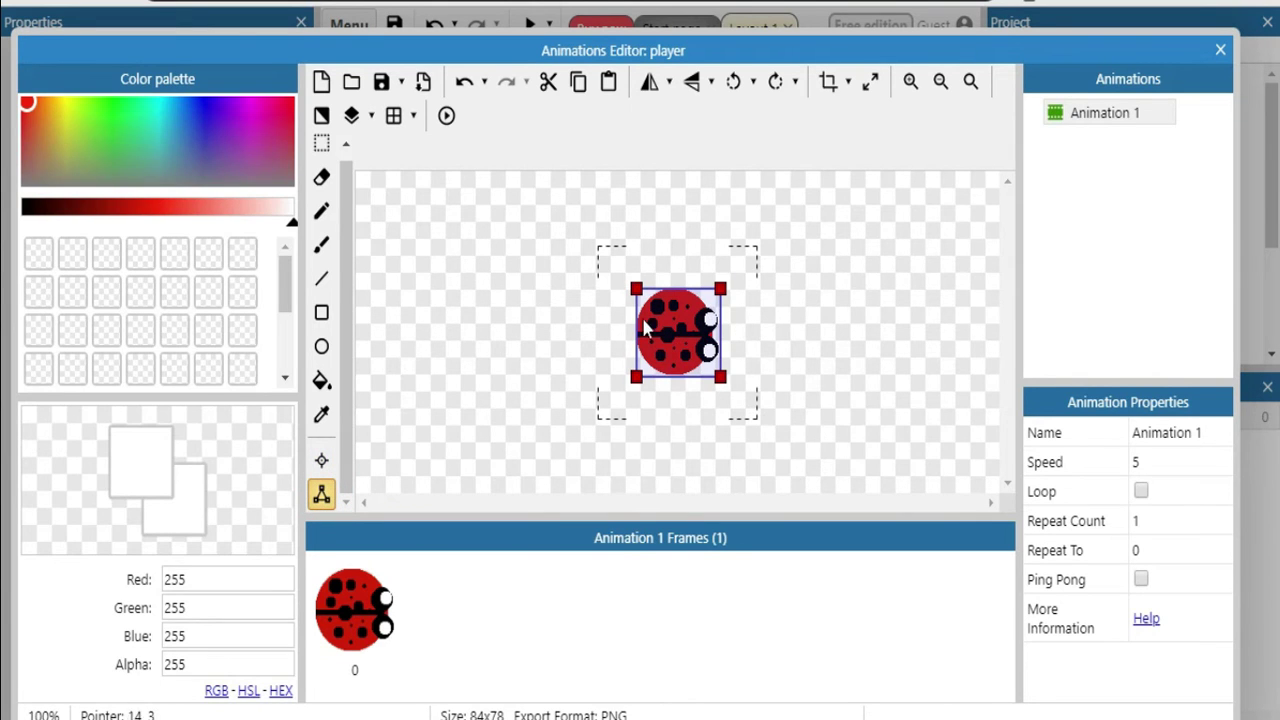
pyautogui.click(721, 289)
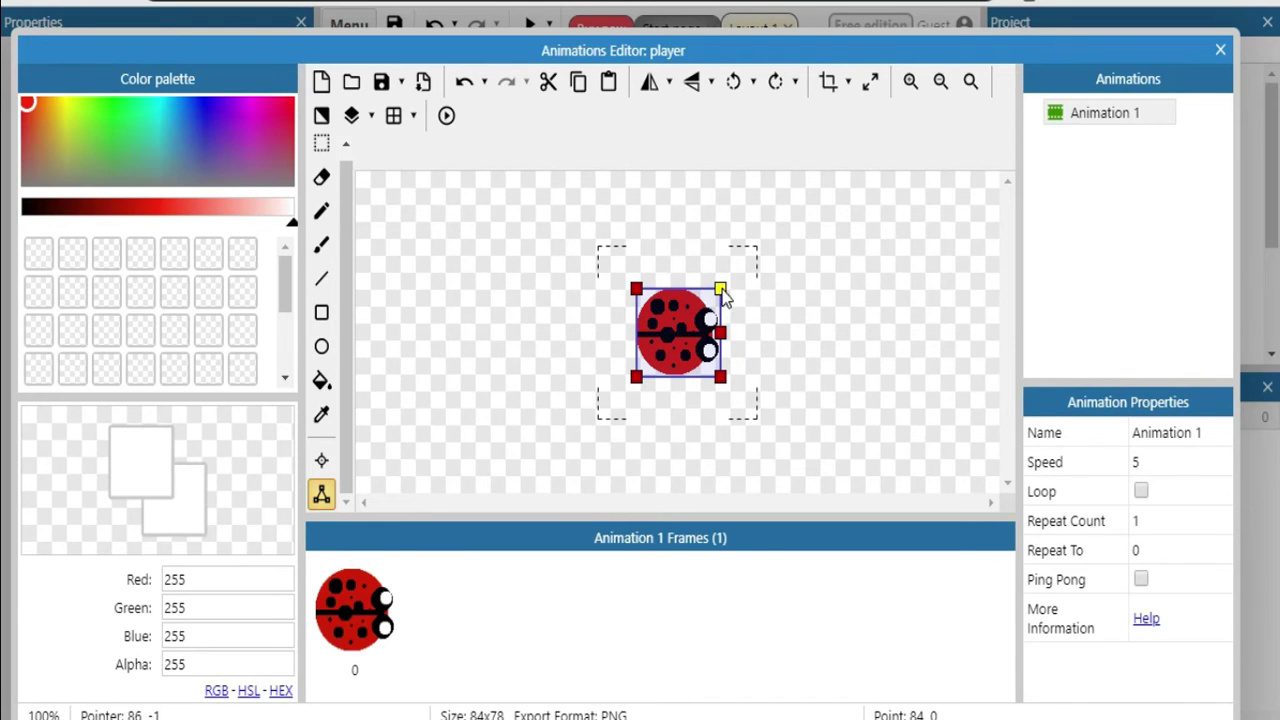
pyautogui.click(636, 290)
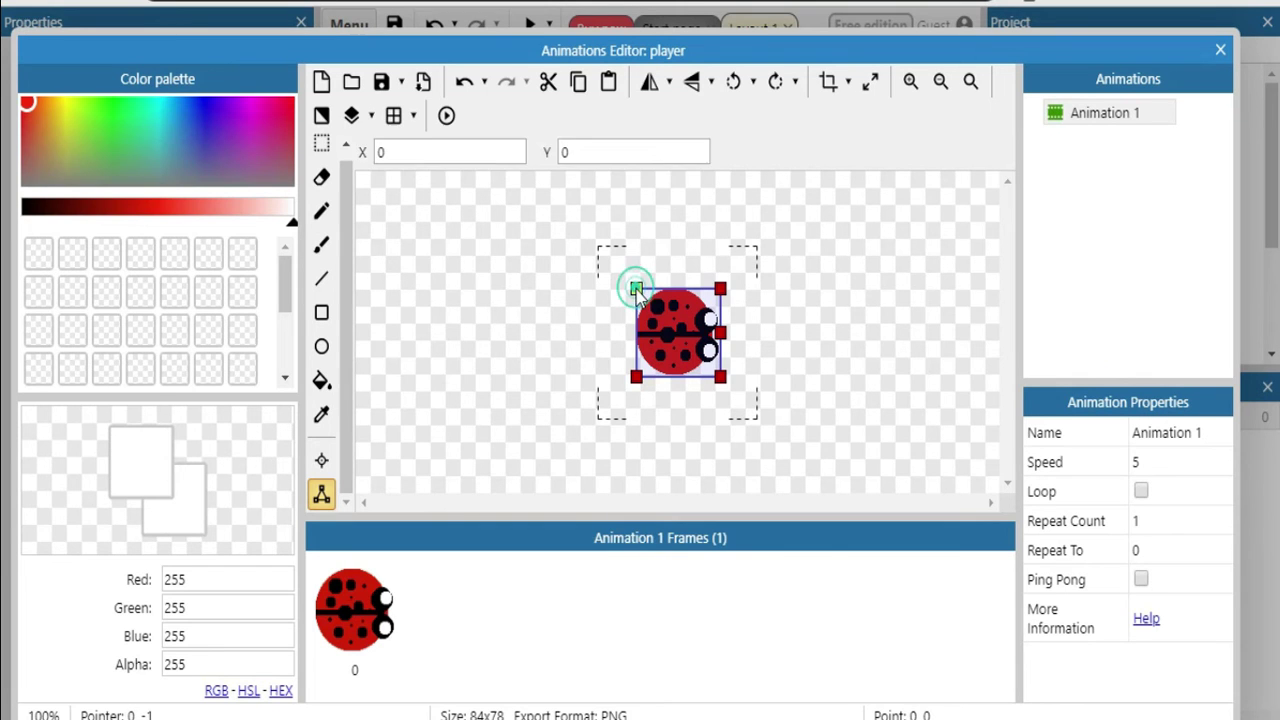
pyautogui.click(636, 378)
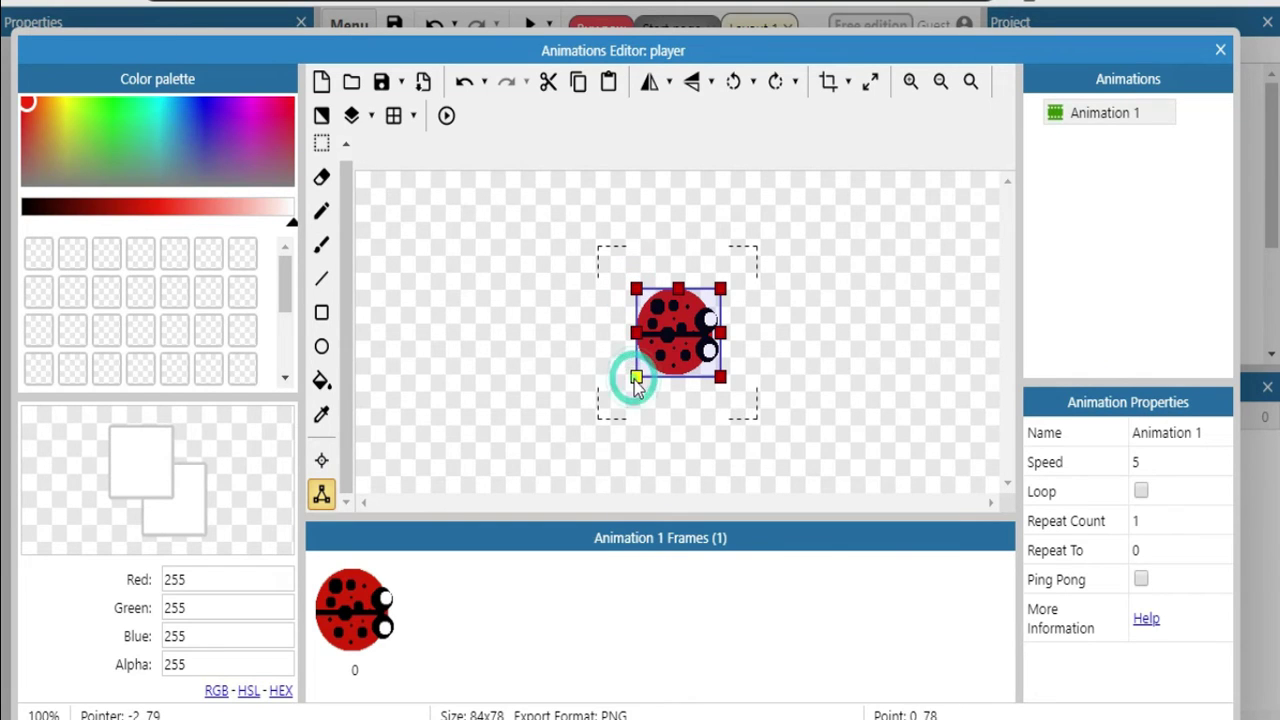
pyautogui.click(721, 376)
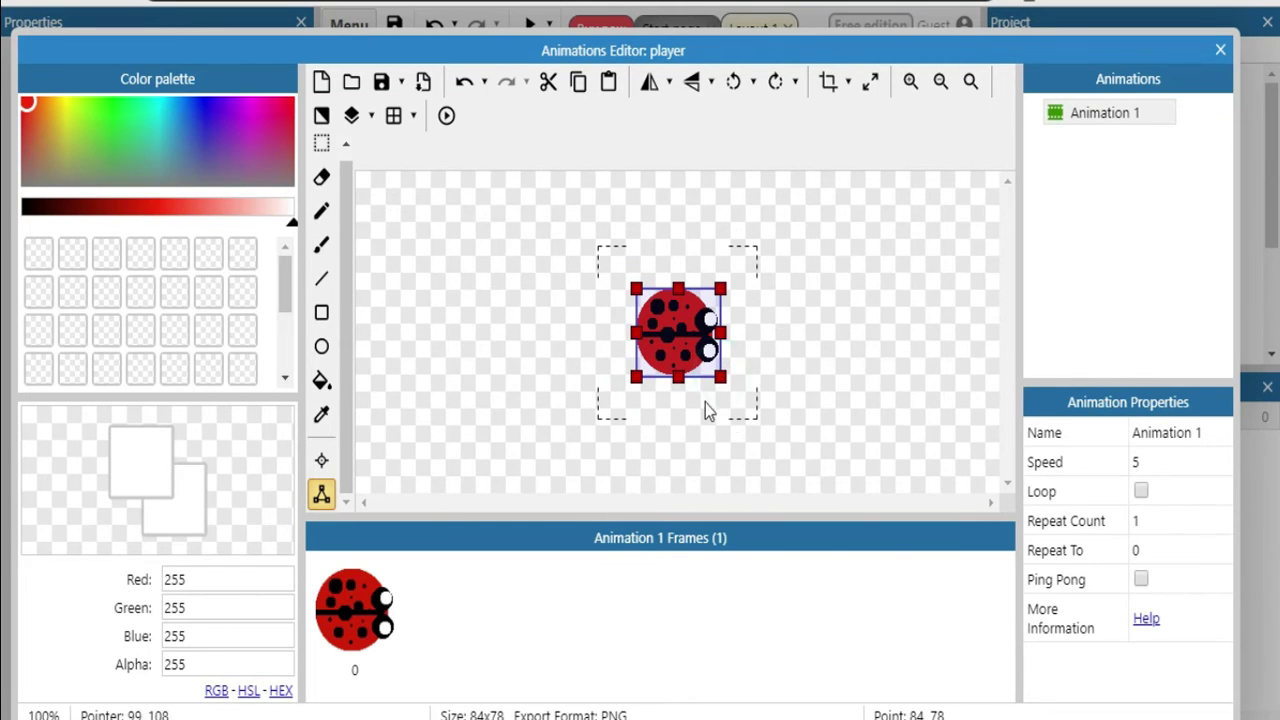
# Pull the polygon's four corner points in to the ladybug's outline, with lower-left at 14, 65 and upper-right at 65, 10, and close the image editor.
pyautogui.moveTo(721, 378)
pyautogui.mouseDown()
pyautogui.moveTo(706, 361)
pyautogui.moveTo(650, 364)
pyautogui.mouseUp()
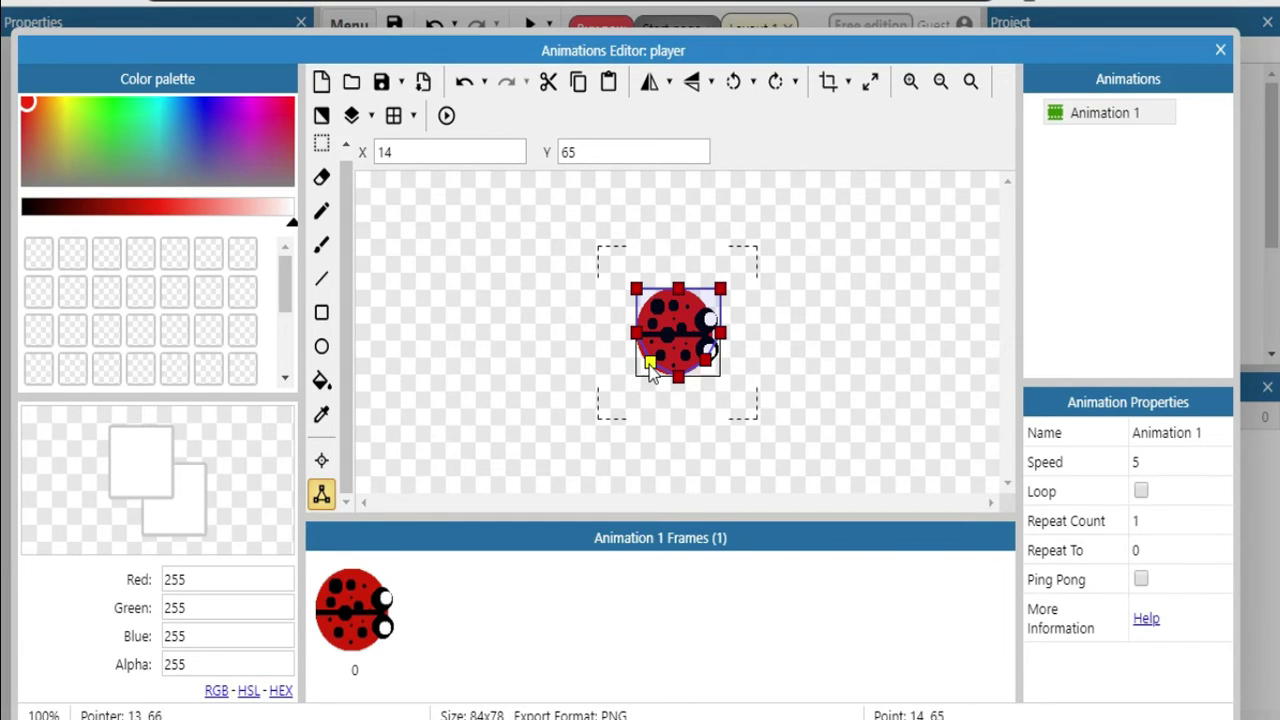
pyautogui.moveTo(636, 290); pyautogui.dragTo(704, 309)
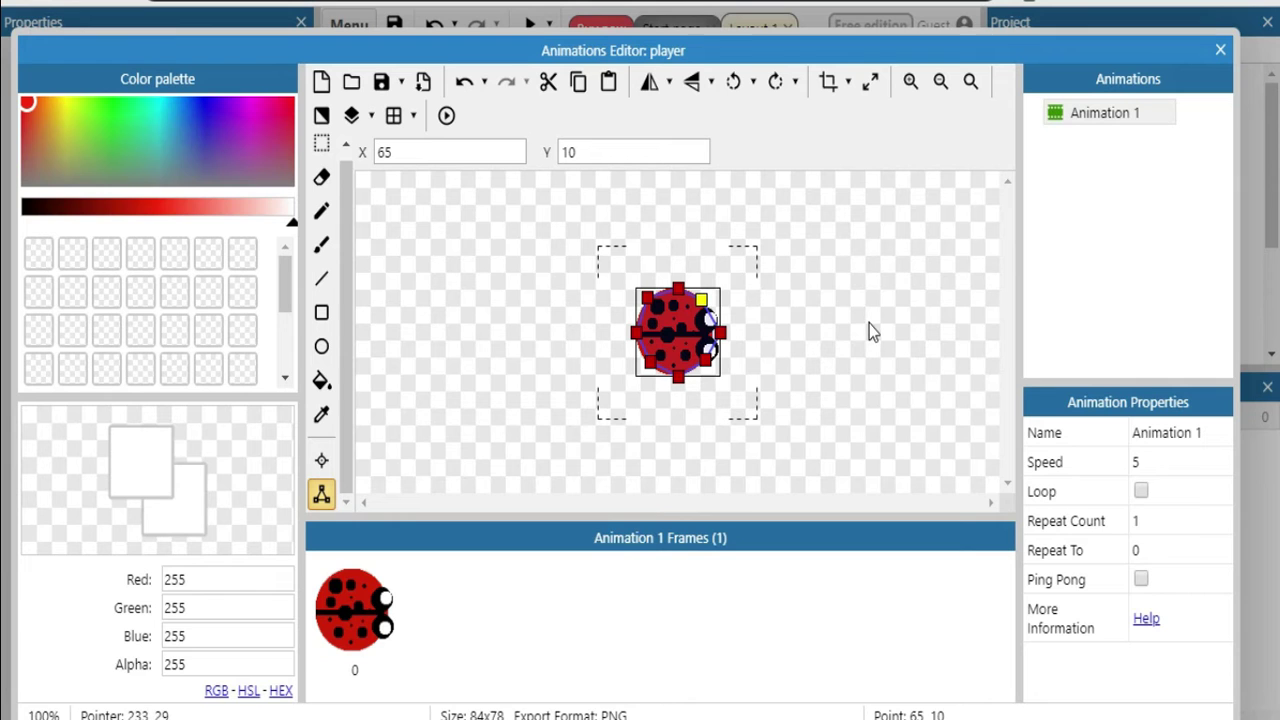
pyautogui.click(1221, 52)
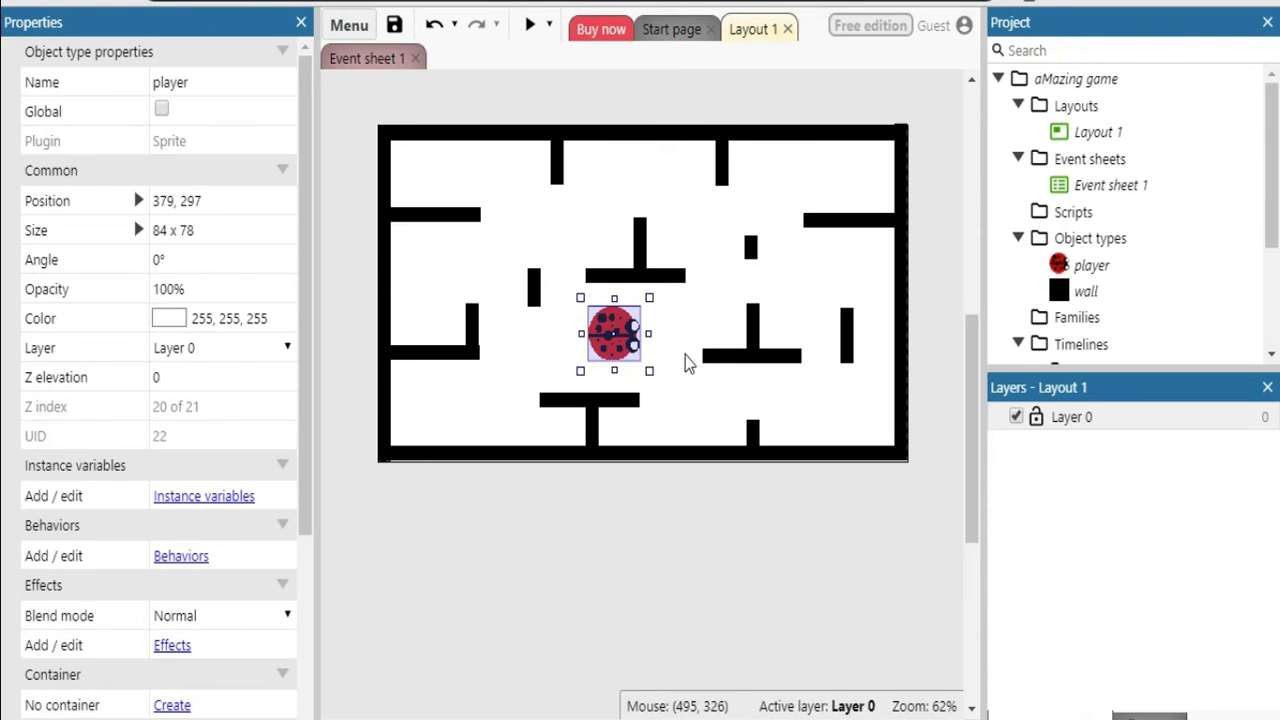
# Shrink the player to about 47 x 44 and place it at about 423, 255, just below the central T-shaped wall.
pyautogui.click(648, 370)
pyautogui.moveTo(648, 370); pyautogui.dragTo(818, 363)
pyautogui.click(541, 353)
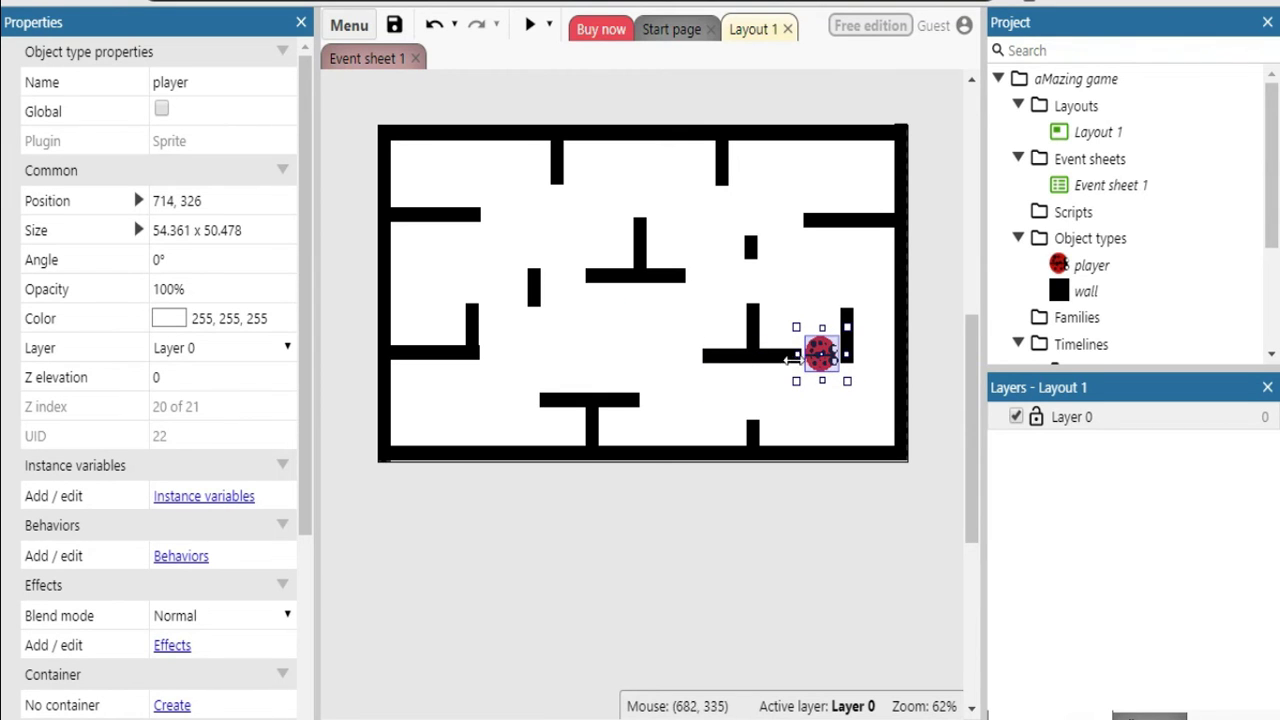
pyautogui.moveTo(845, 378); pyautogui.dragTo(417, 183)
pyautogui.moveTo(668, 356); pyautogui.dragTo(641, 313)
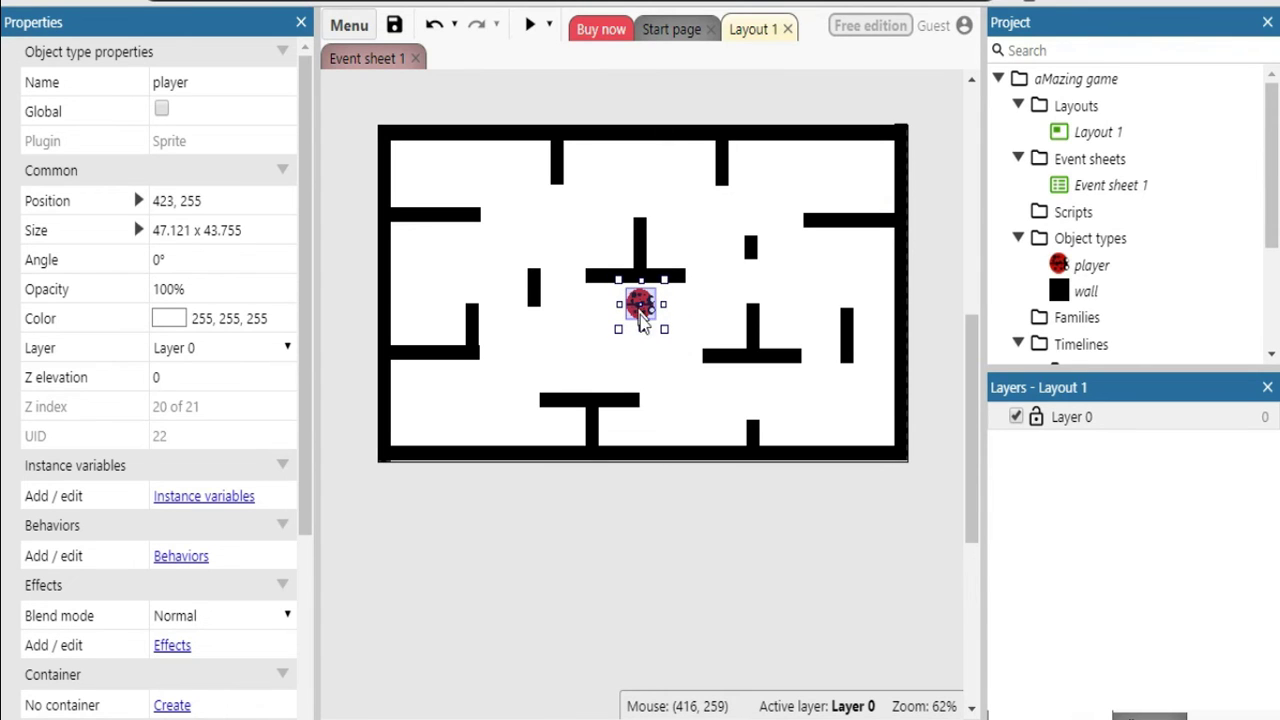
# Preview the layout to check the player's size among the walls, and close the preview.
pyautogui.click(724, 302)
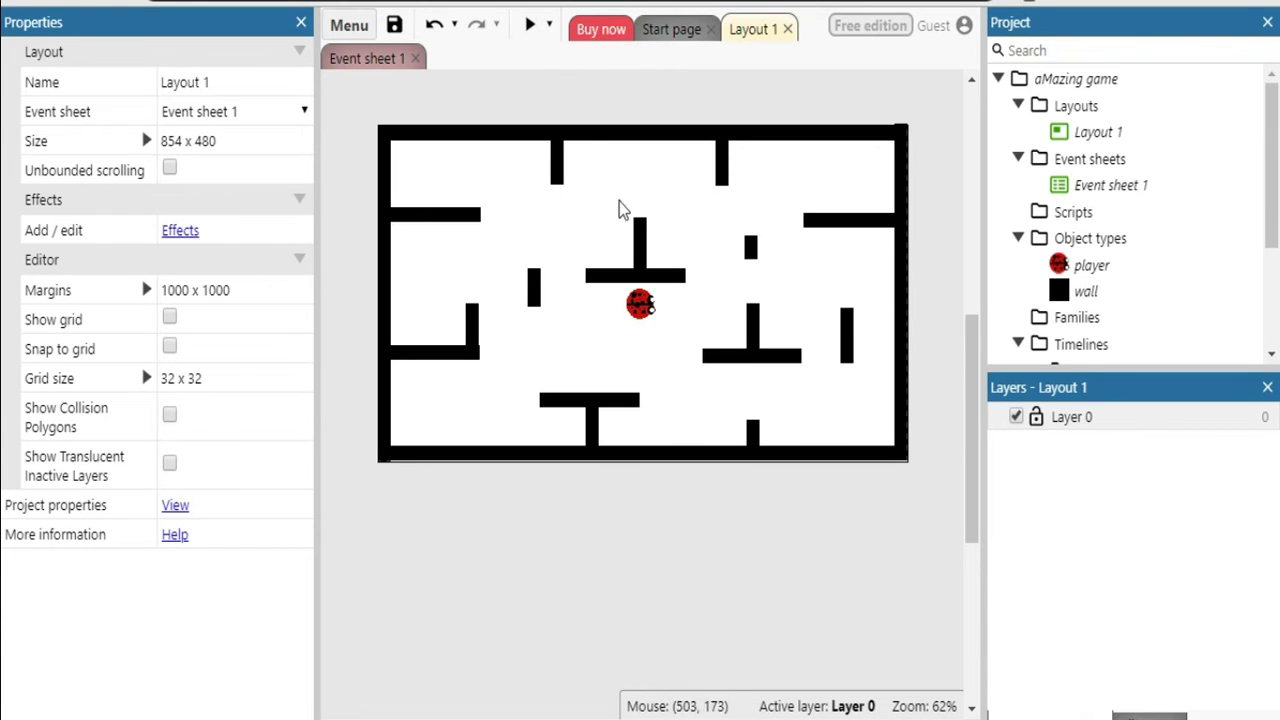
pyautogui.click(532, 25)
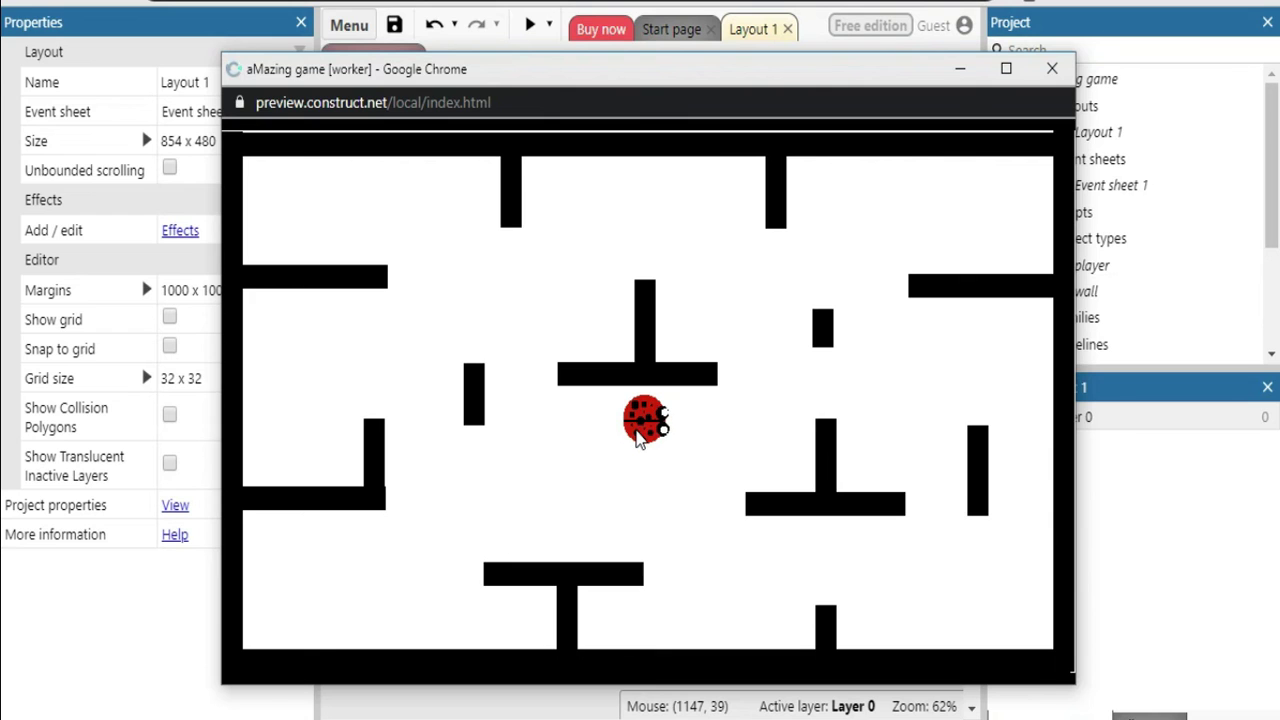
pyautogui.click(1052, 69)
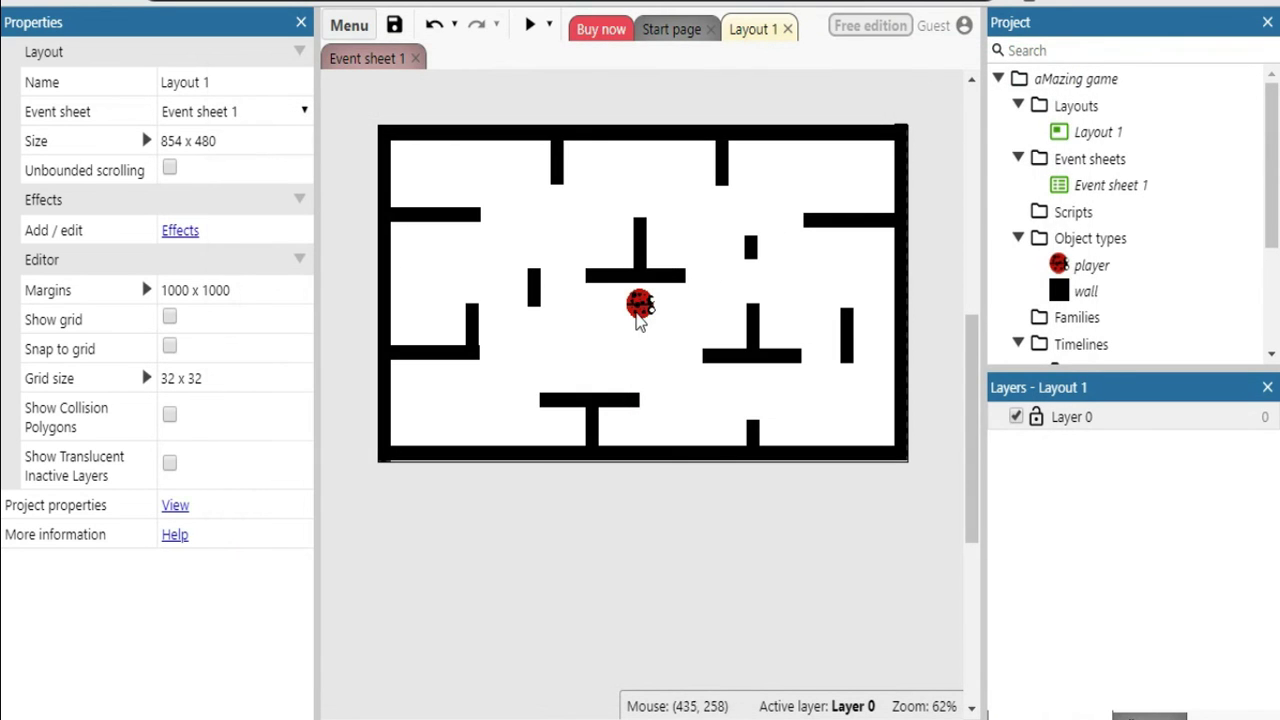
# Add the 8 Direction movement behavior to the player sprite.
pyautogui.click(638, 318)
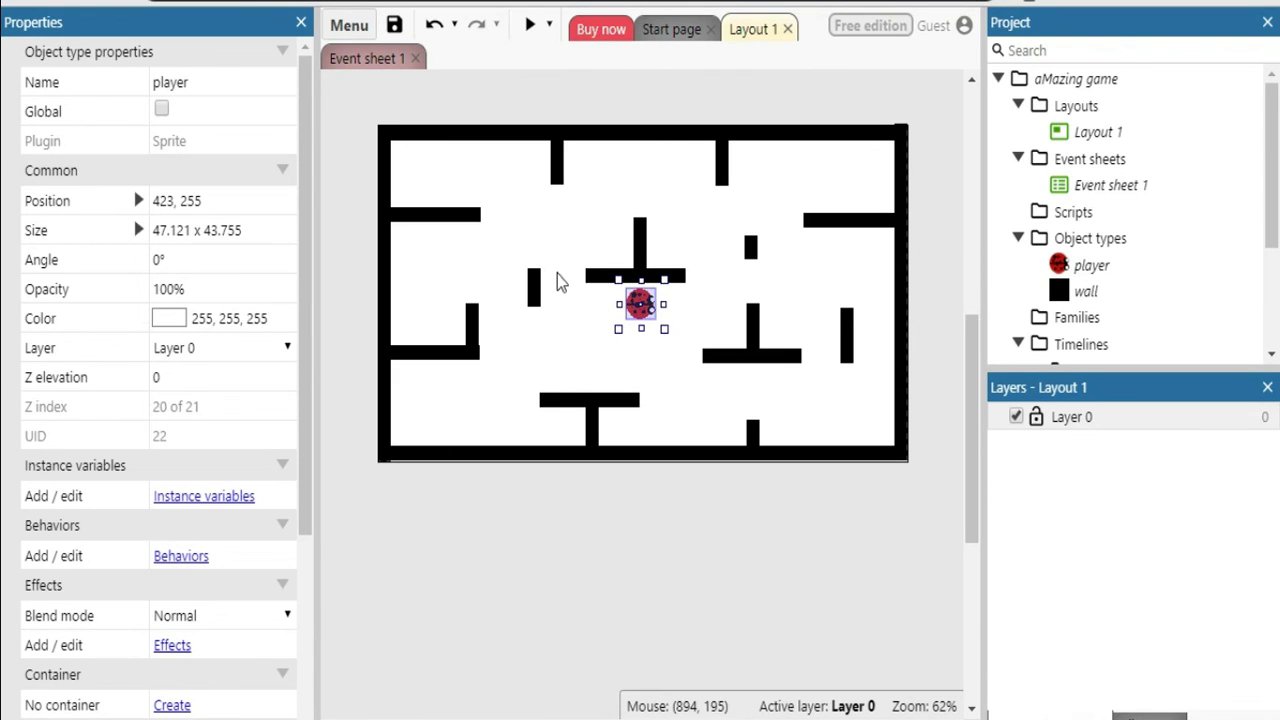
pyautogui.click(181, 566)
pyautogui.click(647, 295)
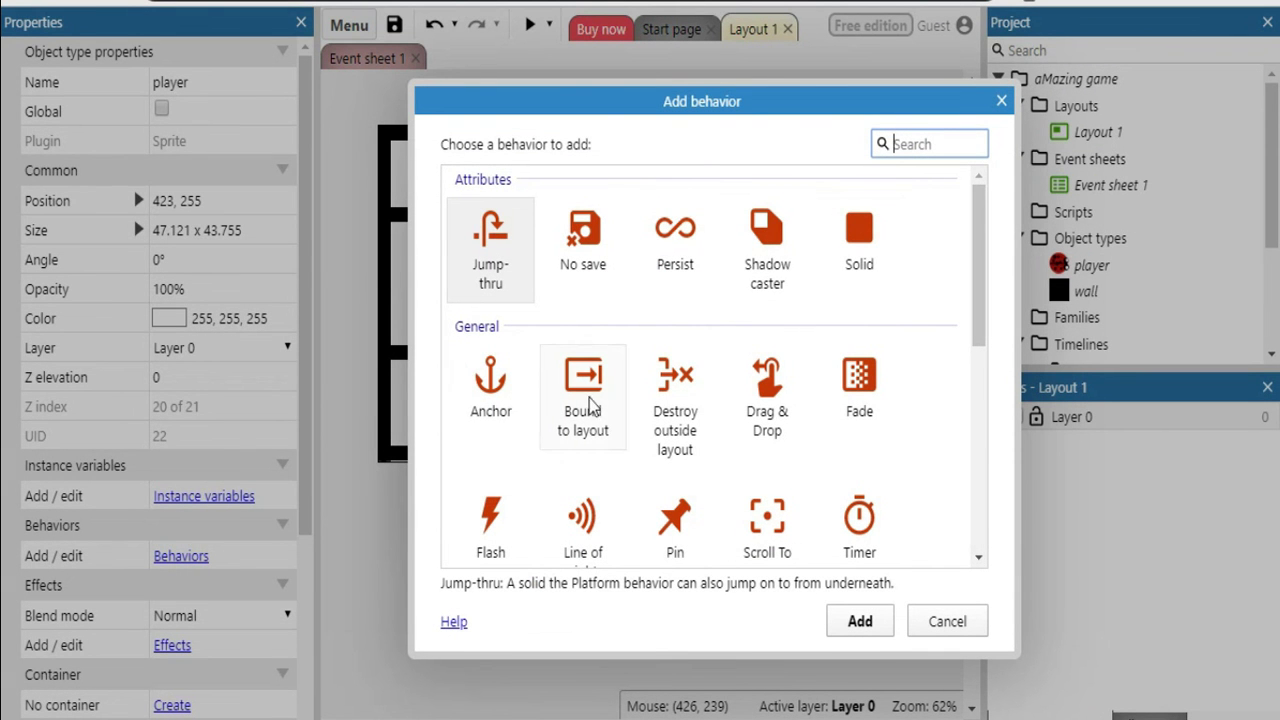
pyautogui.moveTo(980, 228); pyautogui.dragTo(985, 437)
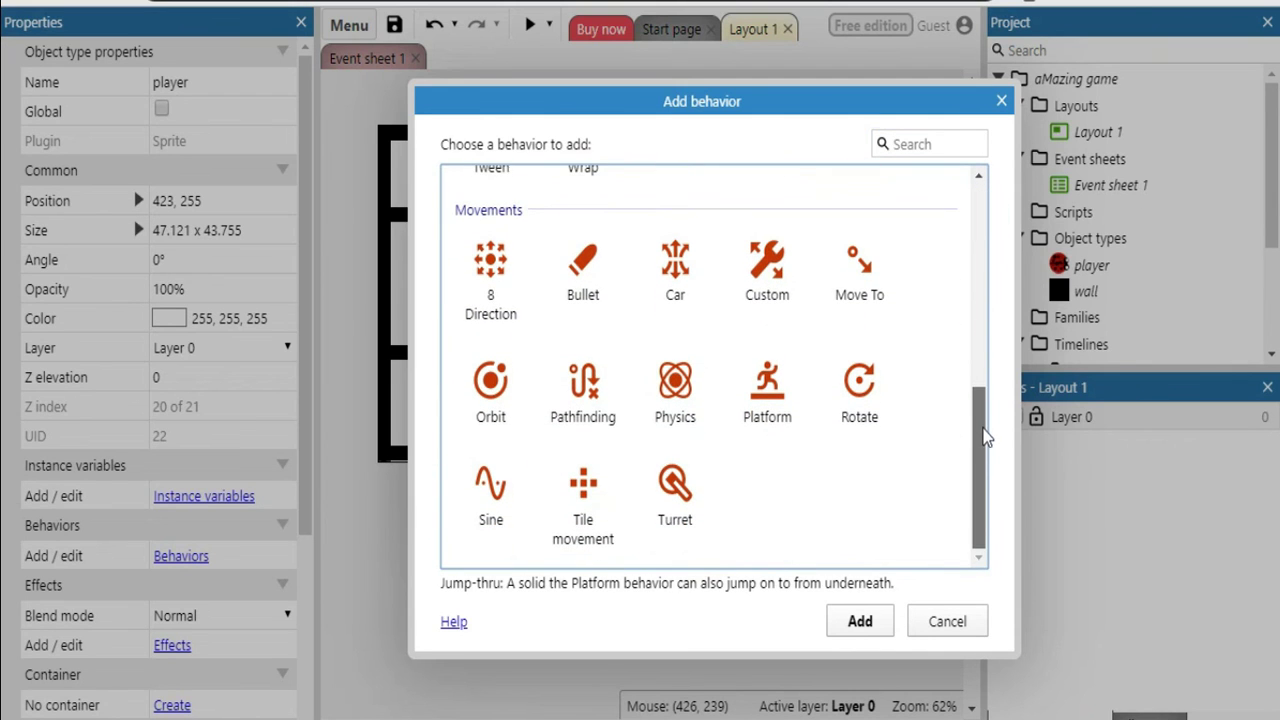
pyautogui.click(497, 270)
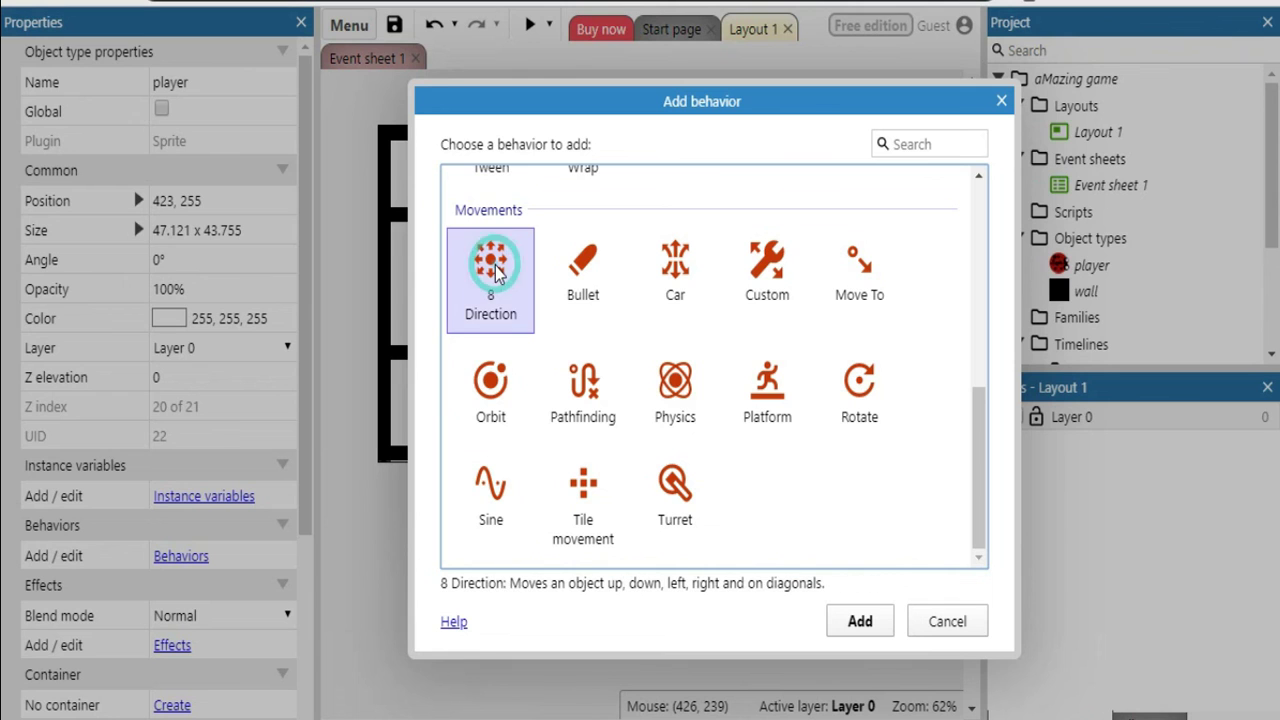
pyautogui.click(860, 622)
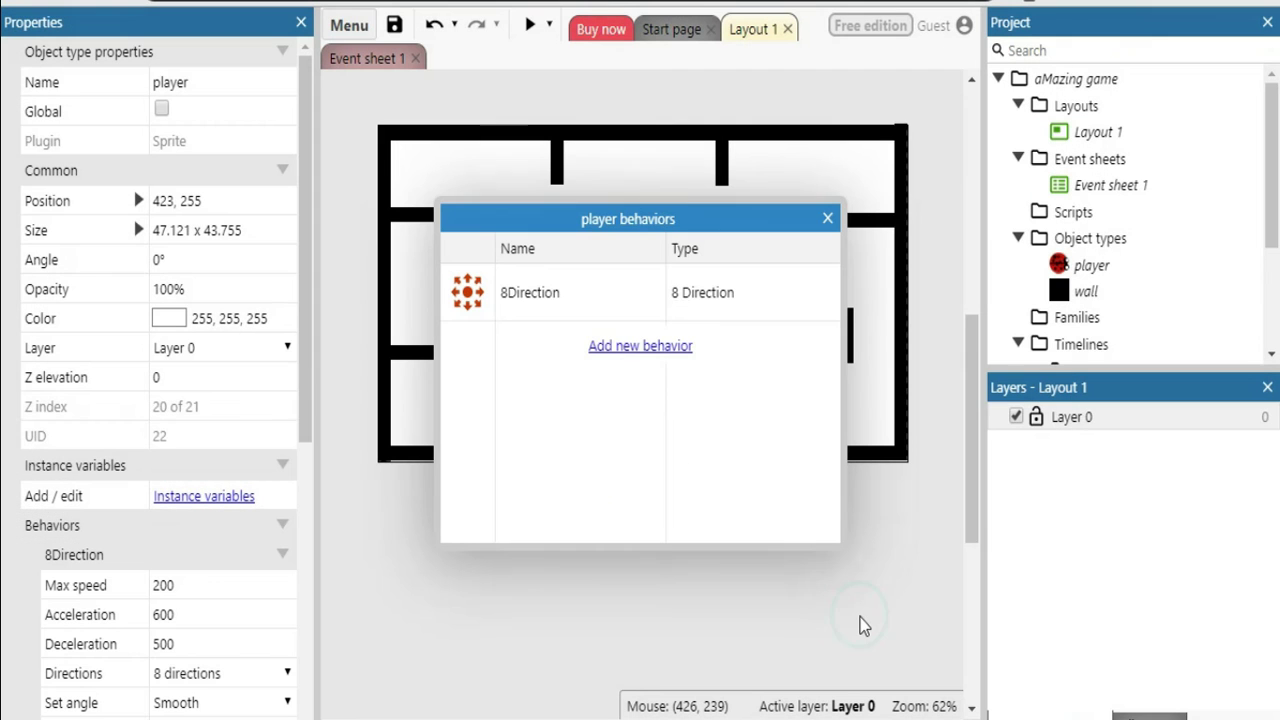
pyautogui.click(829, 220)
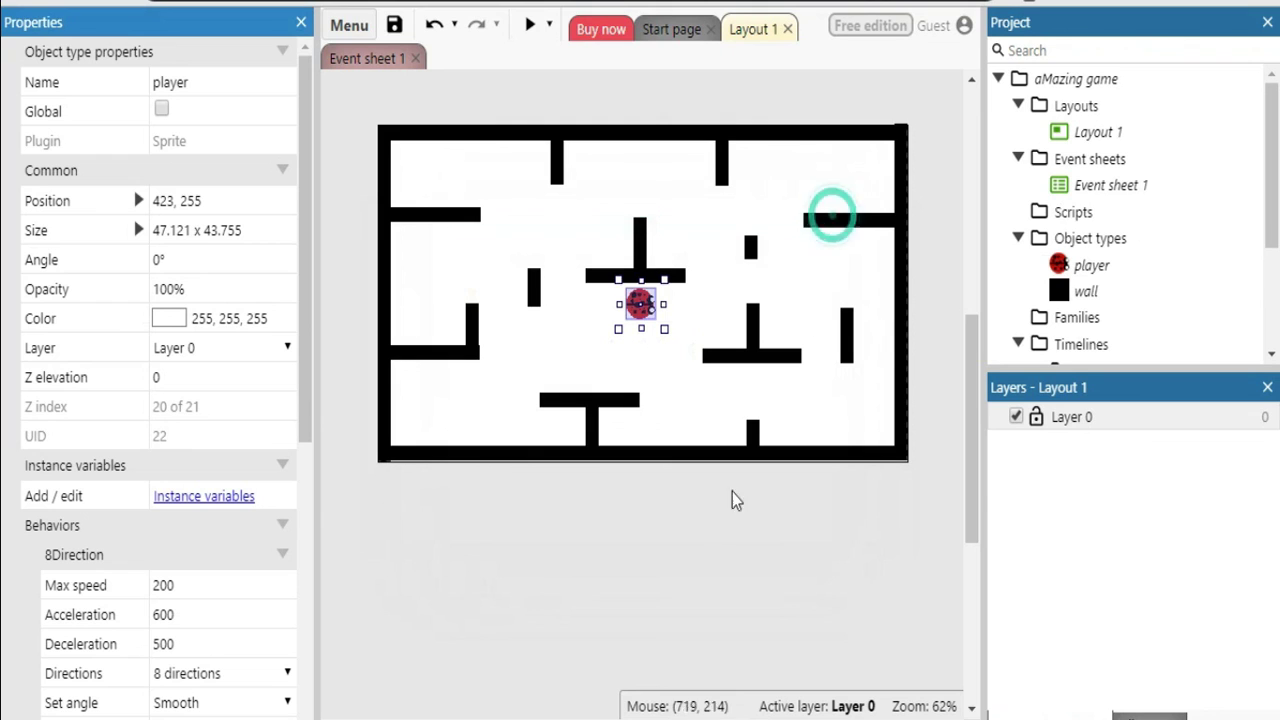
# Preview the game and steer the ladybug in all directions around and across the maze walls to test its movement.
pyautogui.click(530, 28)
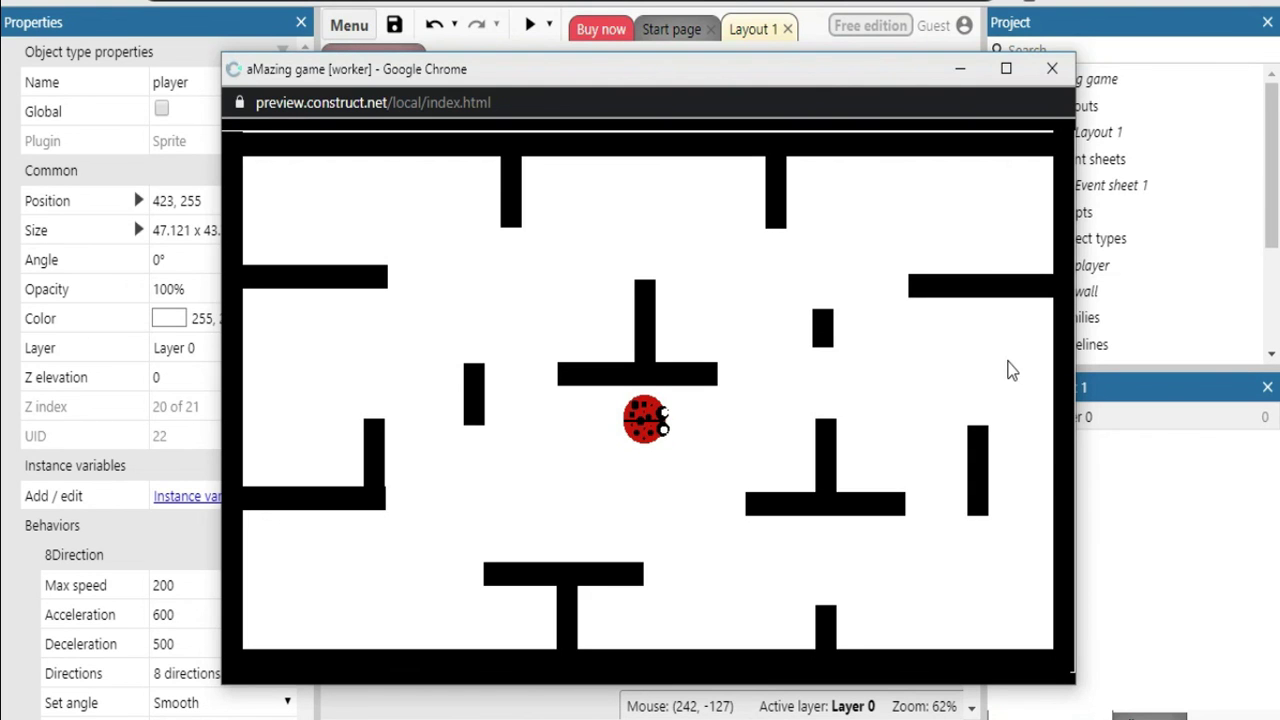
pyautogui.press('Up')
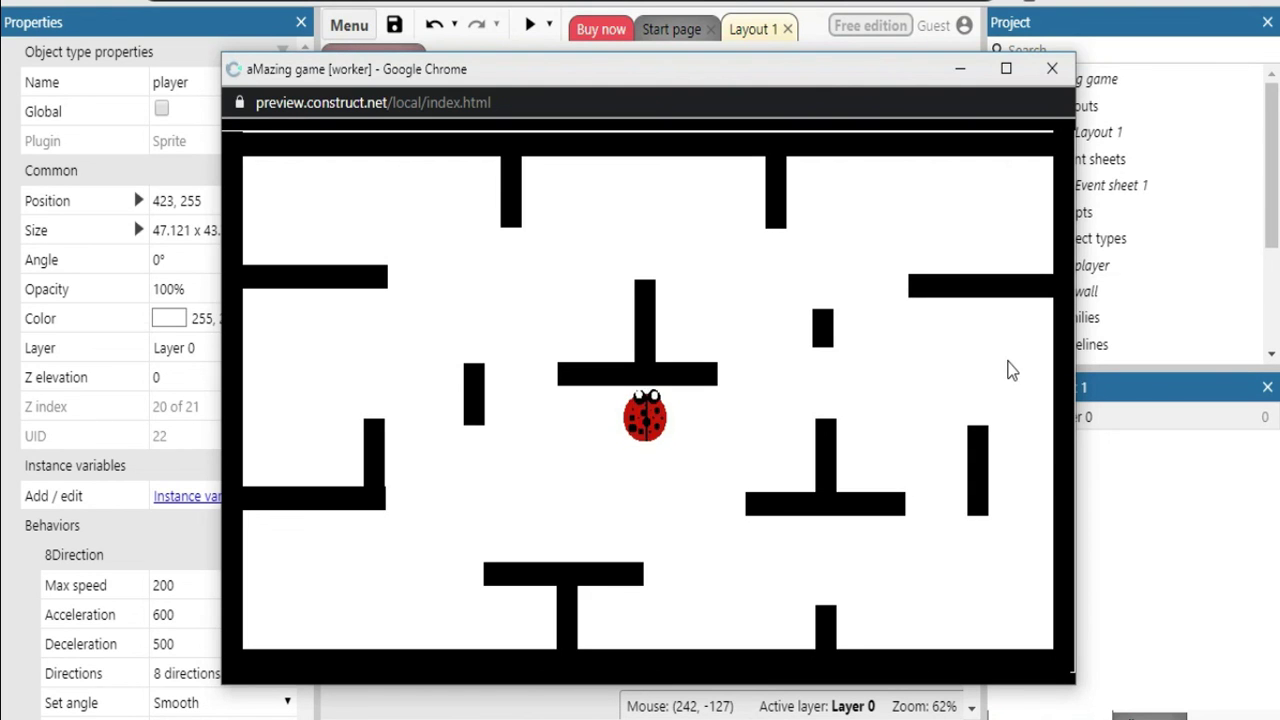
pyautogui.press('Down')
pyautogui.press('Right')
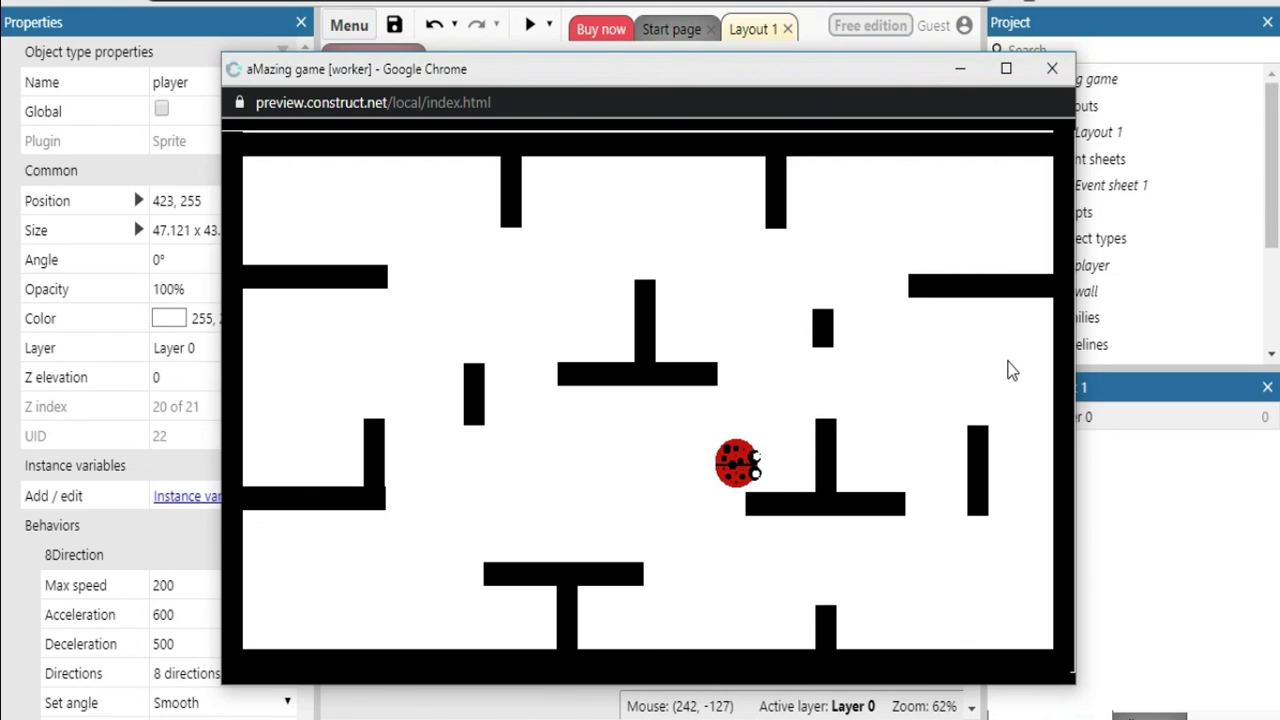
pyautogui.press('Up')
pyautogui.press('Left')
pyautogui.press('Up')
pyautogui.press('Left')
pyautogui.press('Down')
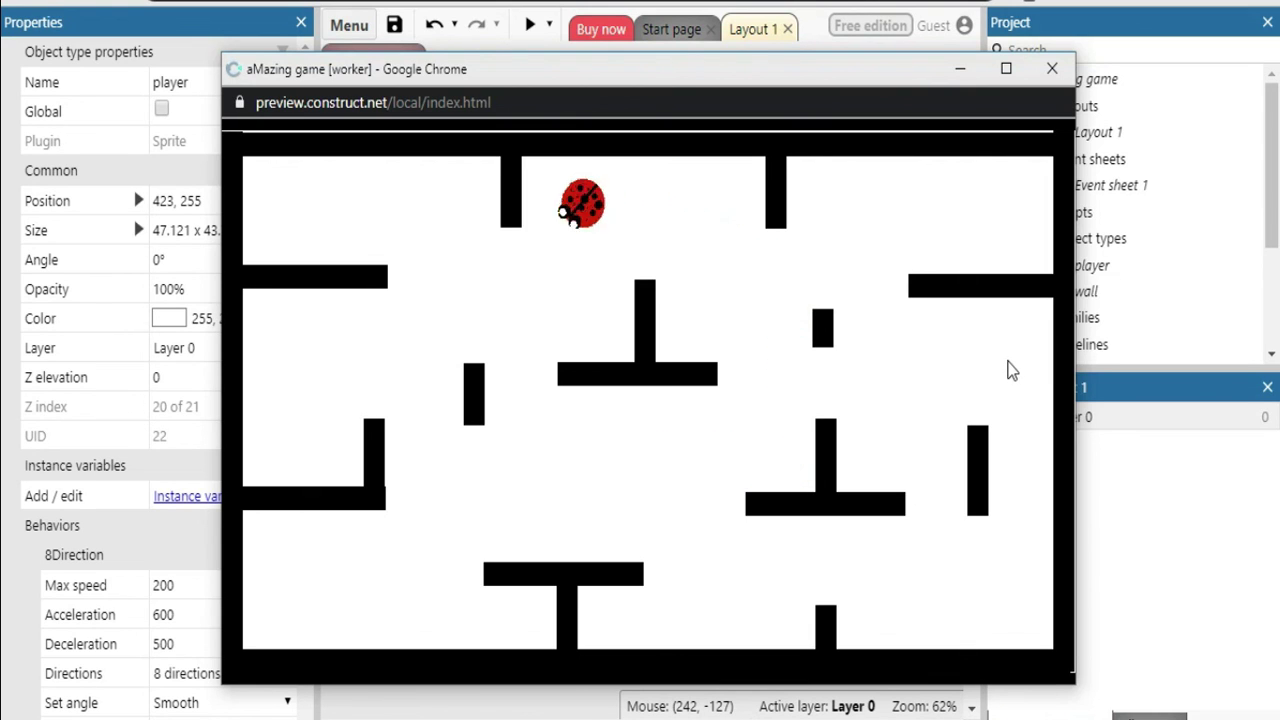
pyautogui.press('Left')
pyautogui.press('Up')
pyautogui.press('Left')
pyautogui.press('Right')
pyautogui.press('Down')
pyautogui.press('Left')
pyautogui.press('Right')
pyautogui.press('Down')
pyautogui.press('Up')
pyautogui.press('Up')
pyautogui.press('Right')
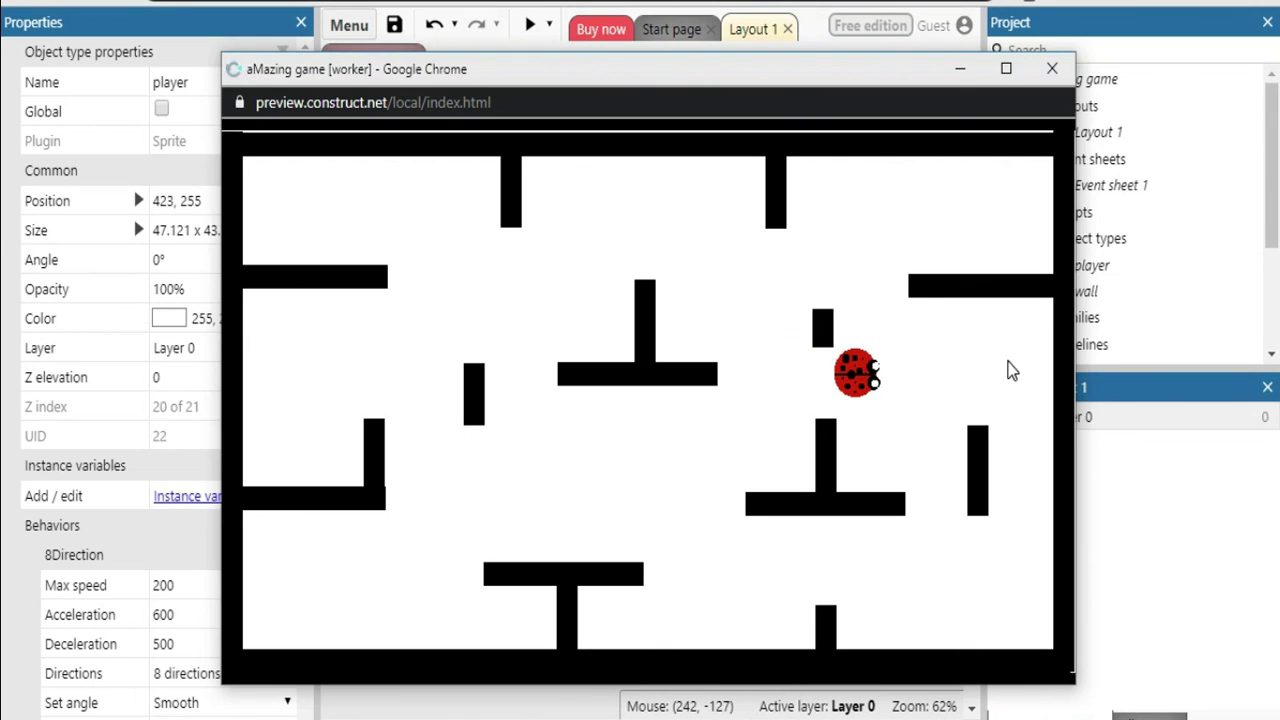
pyautogui.press('Down')
pyautogui.press('Left')
pyautogui.press('Left')
pyautogui.press('Up')
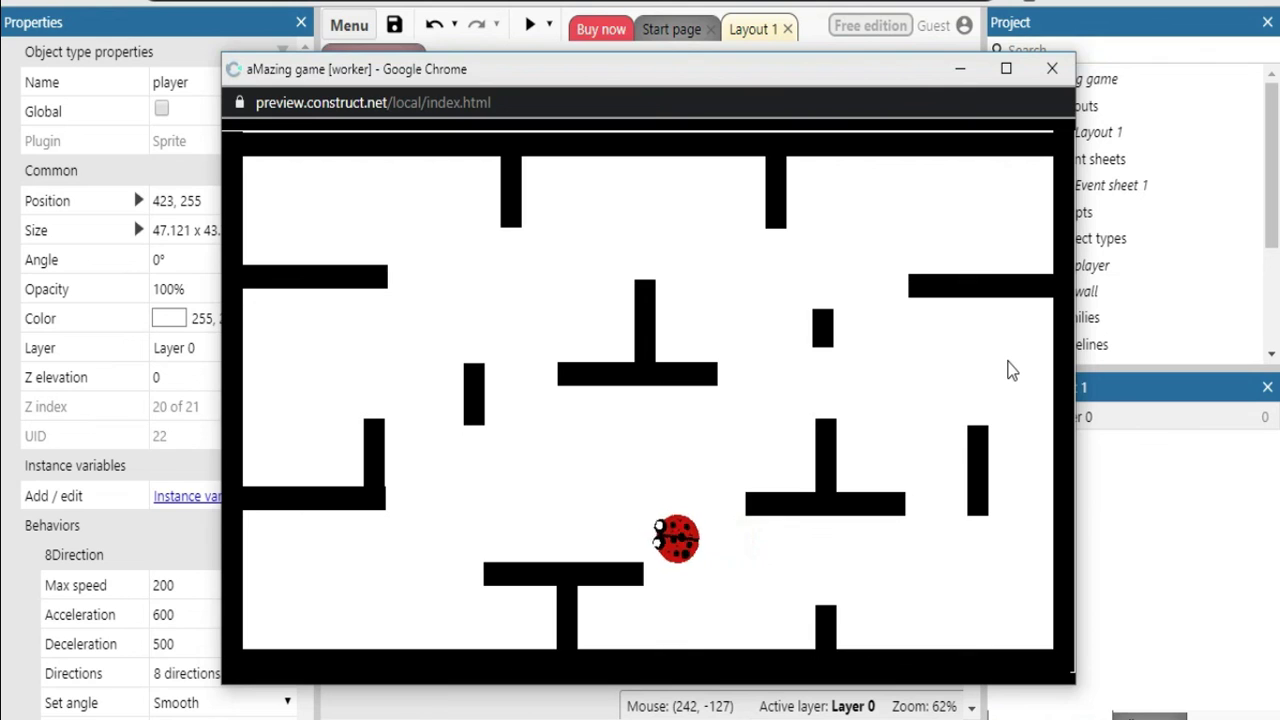
pyautogui.press('Down')
pyautogui.press('Left')
pyautogui.press('Up')
pyautogui.press('Right')
pyautogui.press('Up')
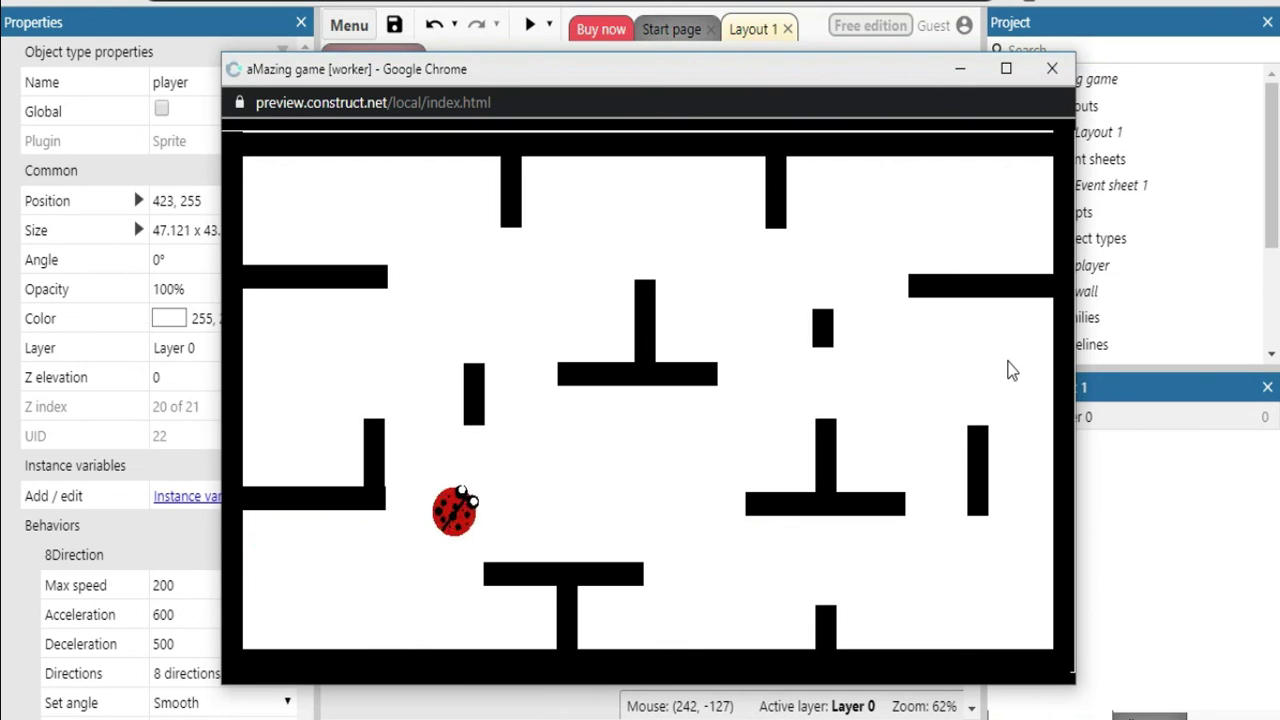